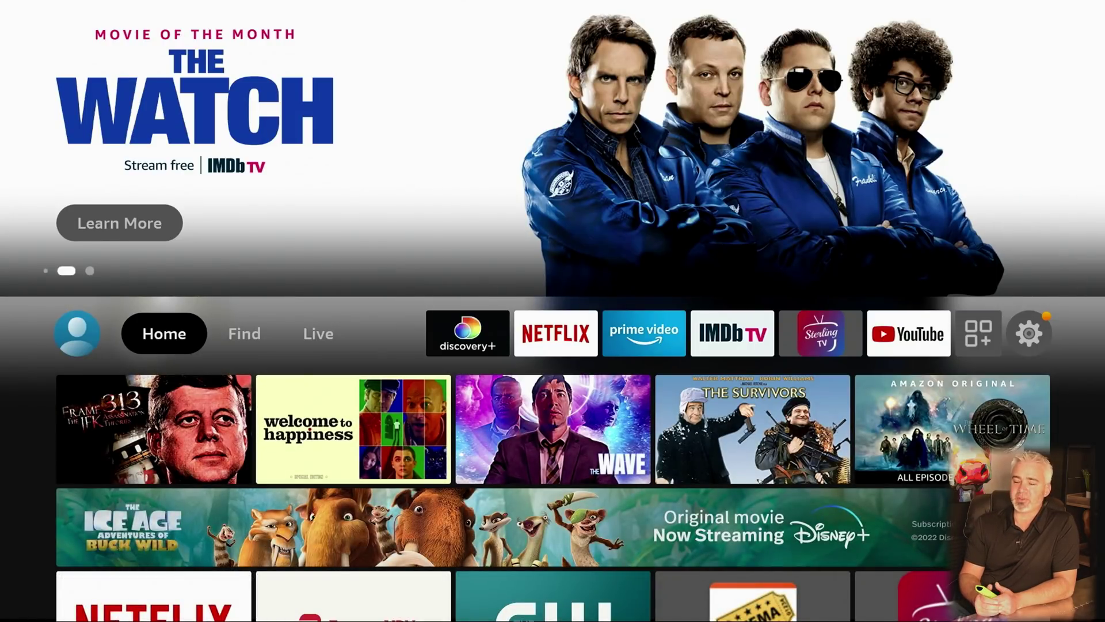
Open Fire TV Settings and browse the settings category grid
key(Right)
key(Right)
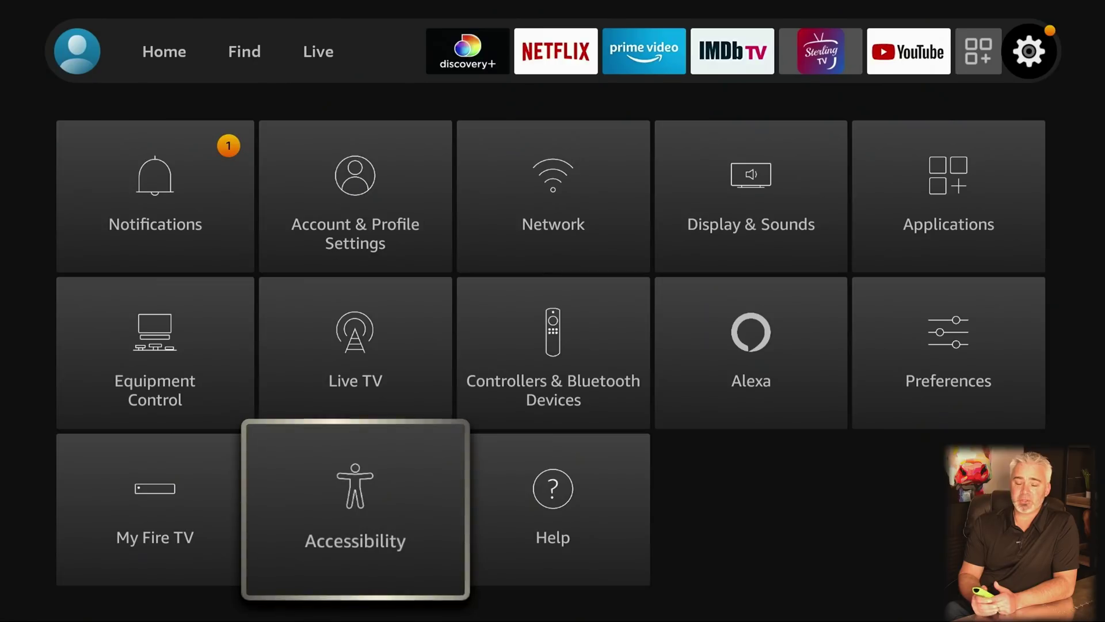
key(Left)
key(Up)
key(Right)
key(Up)
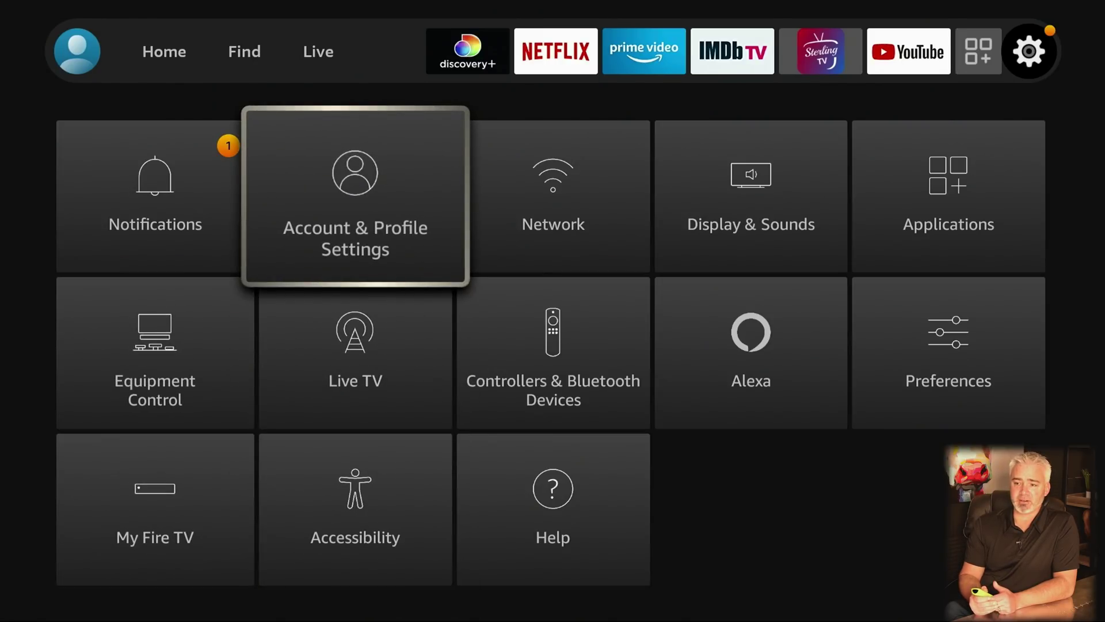
key(Left)
key(Right)
key(Right)
key(Right)
key(Right)
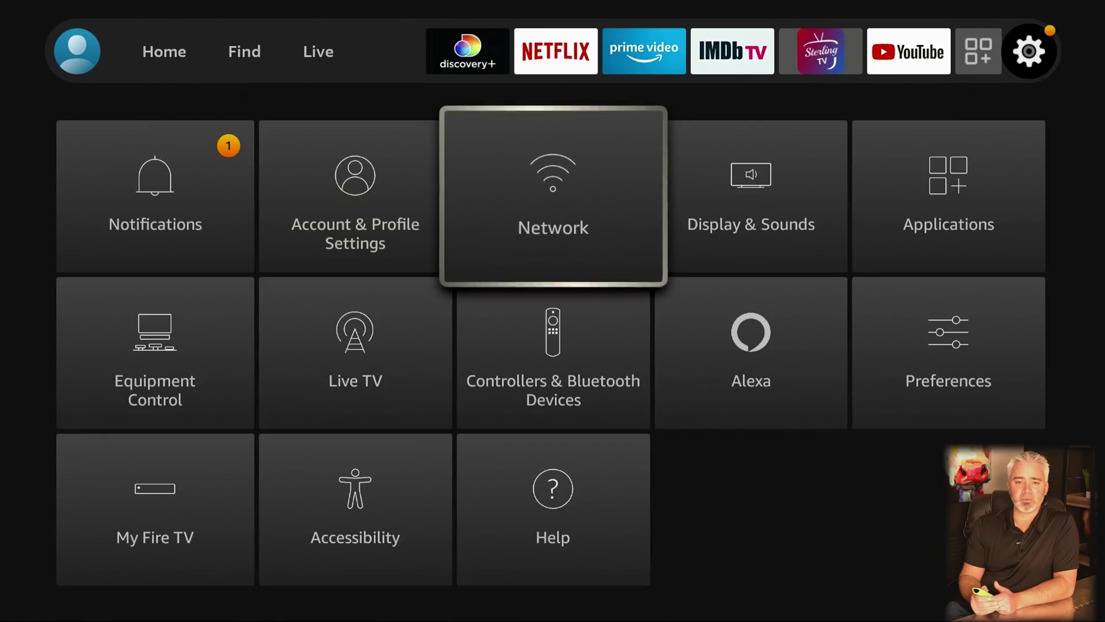
key(Down)
key(Left)
key(Left)
key(Down)
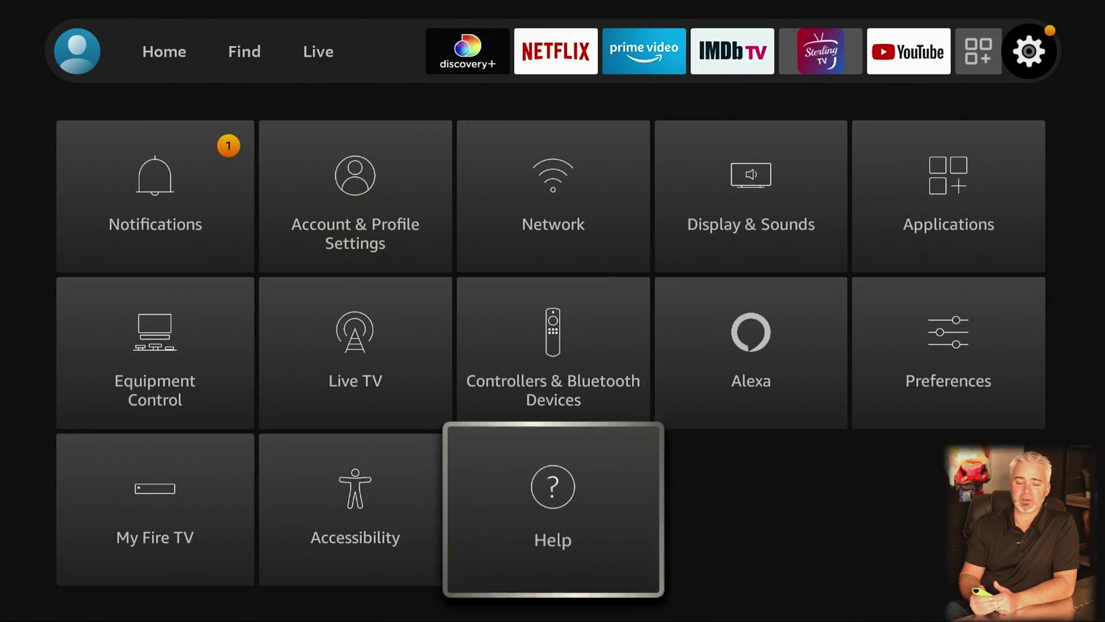
key(Left)
key(Up)
key(Left)
Enter the Applications settings and move to Manage Installed Applications
key(Down)
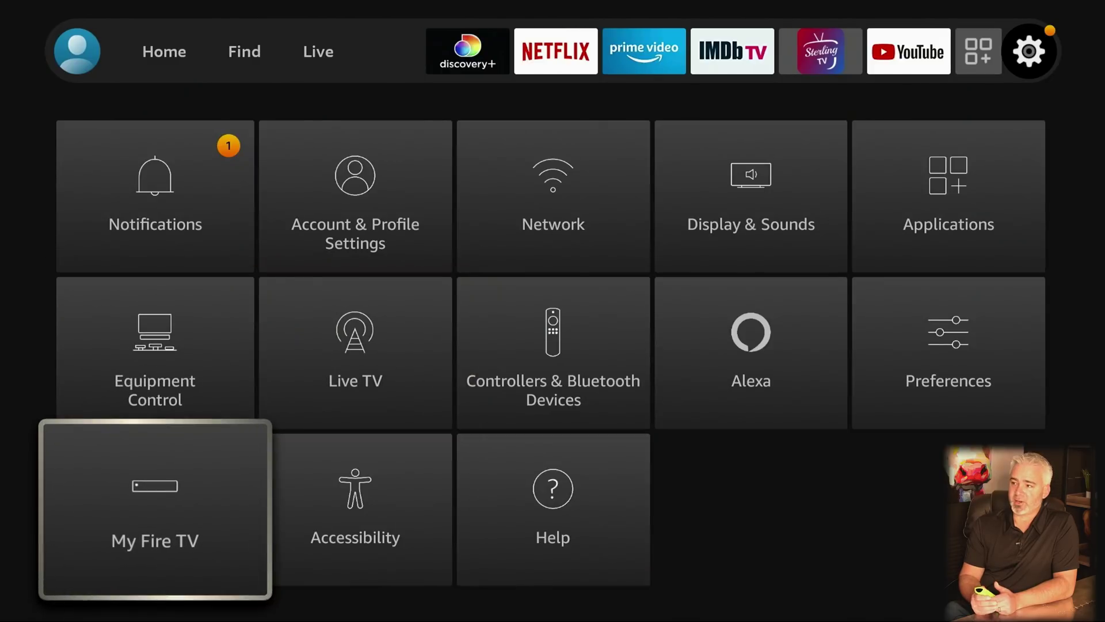
key(Right)
key(Right)
key(Up)
key(Up)
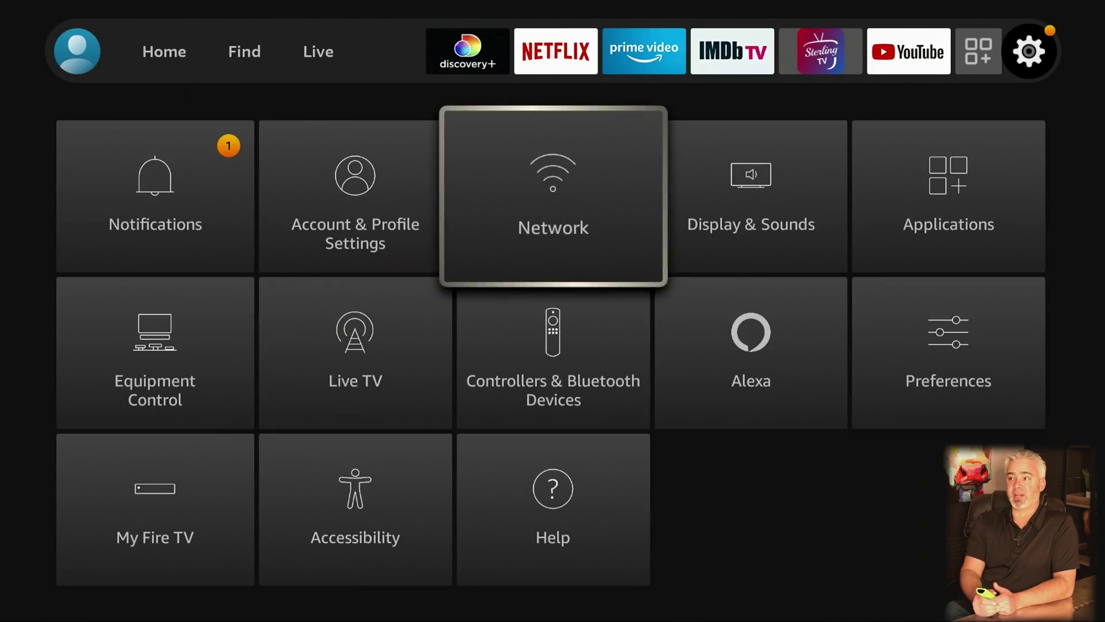
key(Right)
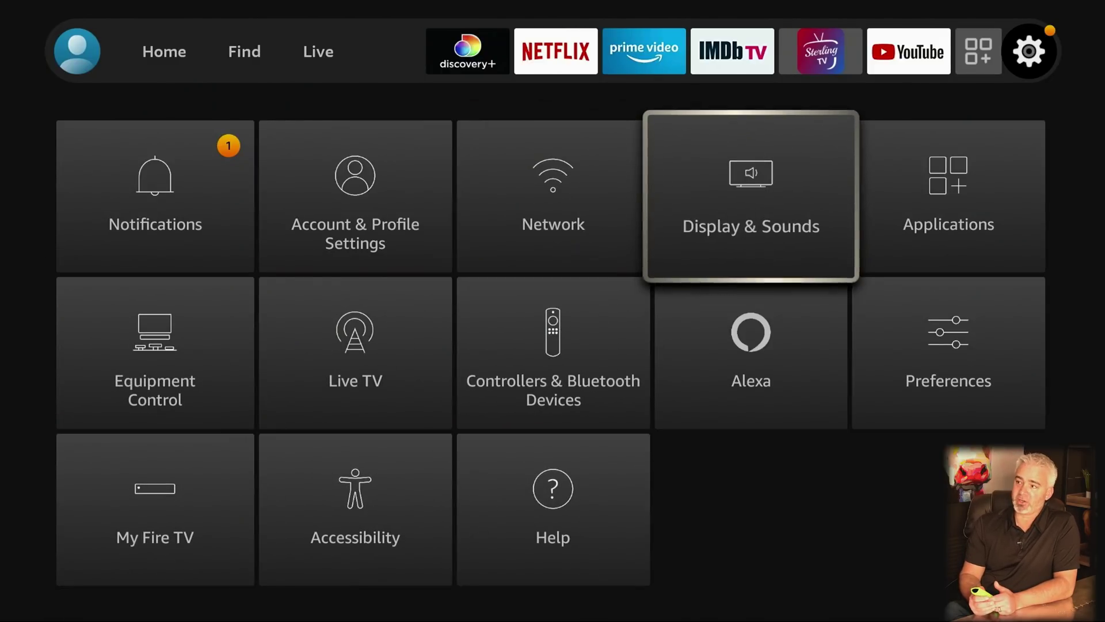
key(Right)
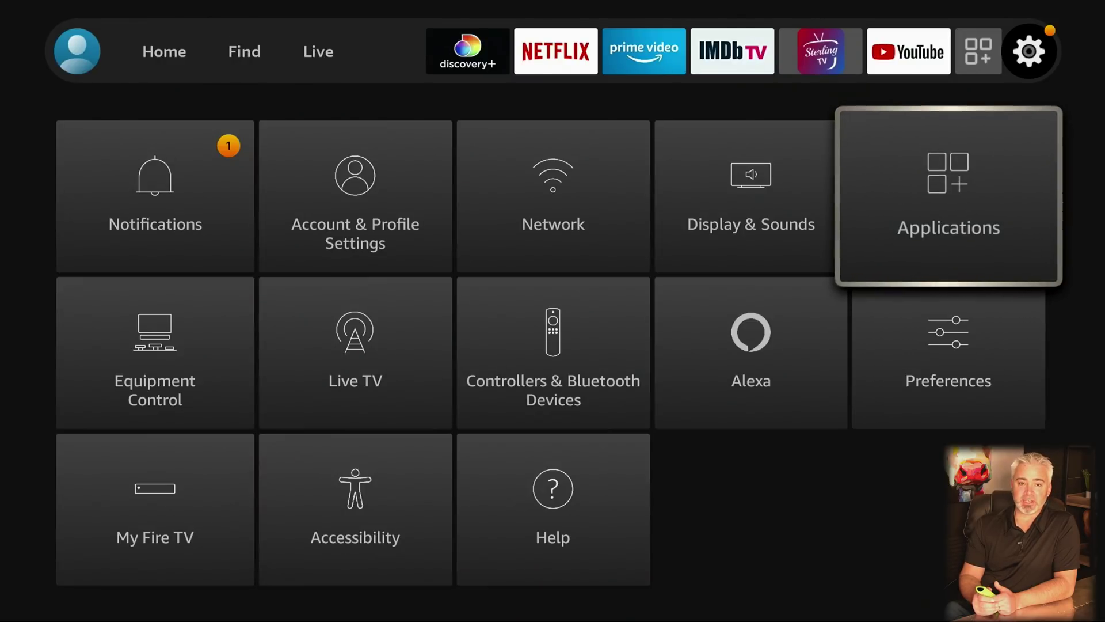
key(Return)
key(Down)
key(Down)
key(Down)
key(Down)
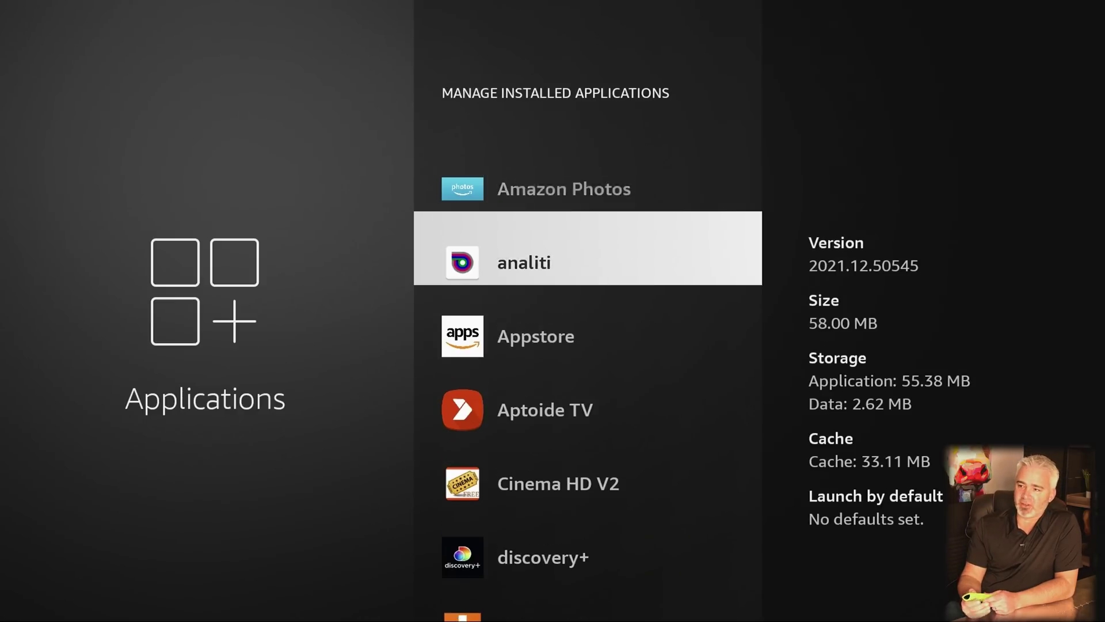
Move down the installed apps to analiti (58.00 MB, 33.11 MB cache)
key(Down)
key(Down)
key(Down)
key(Down)
key(Down)
key(Down)
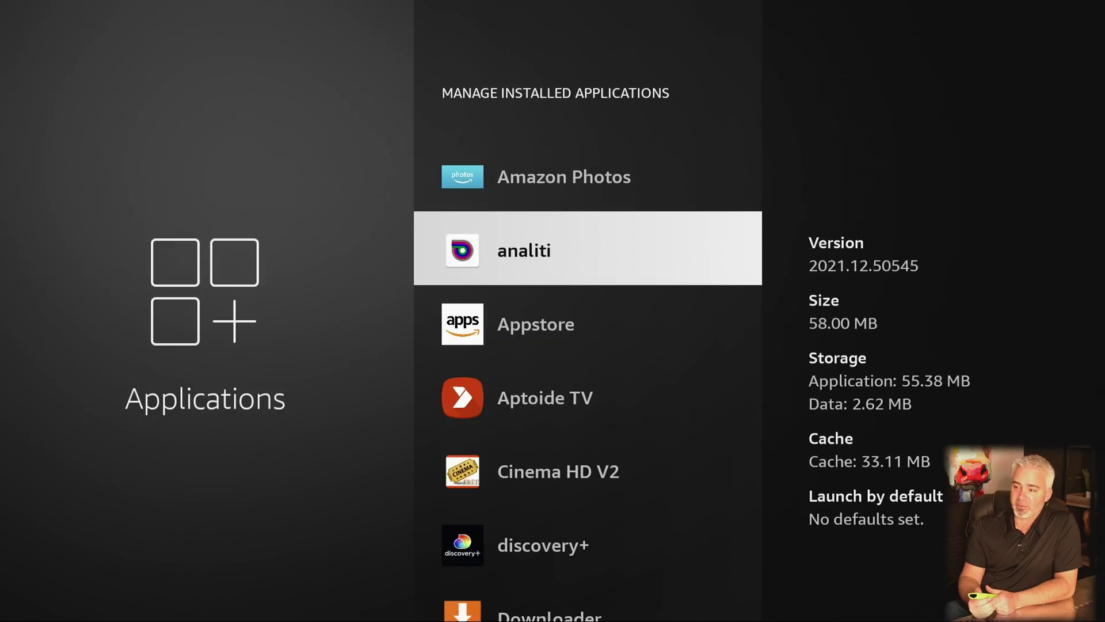
Clear analiti's 33.11 MB cache to 0 B and return to the app list
key(Return)
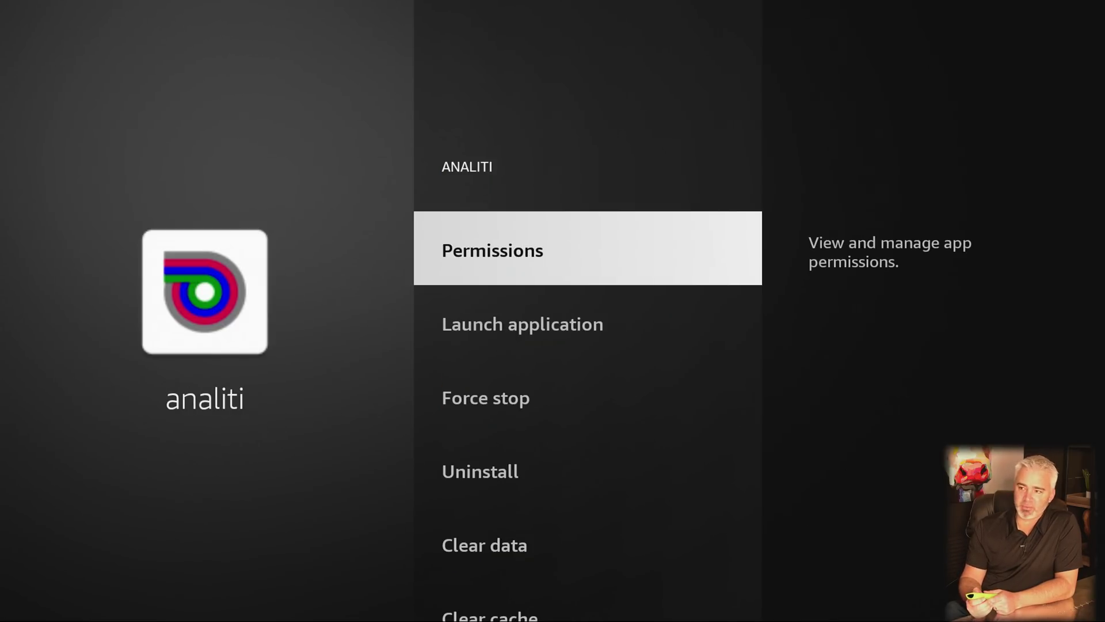
key(Down)
key(Down)
key(Down)
key(Down)
key(Down)
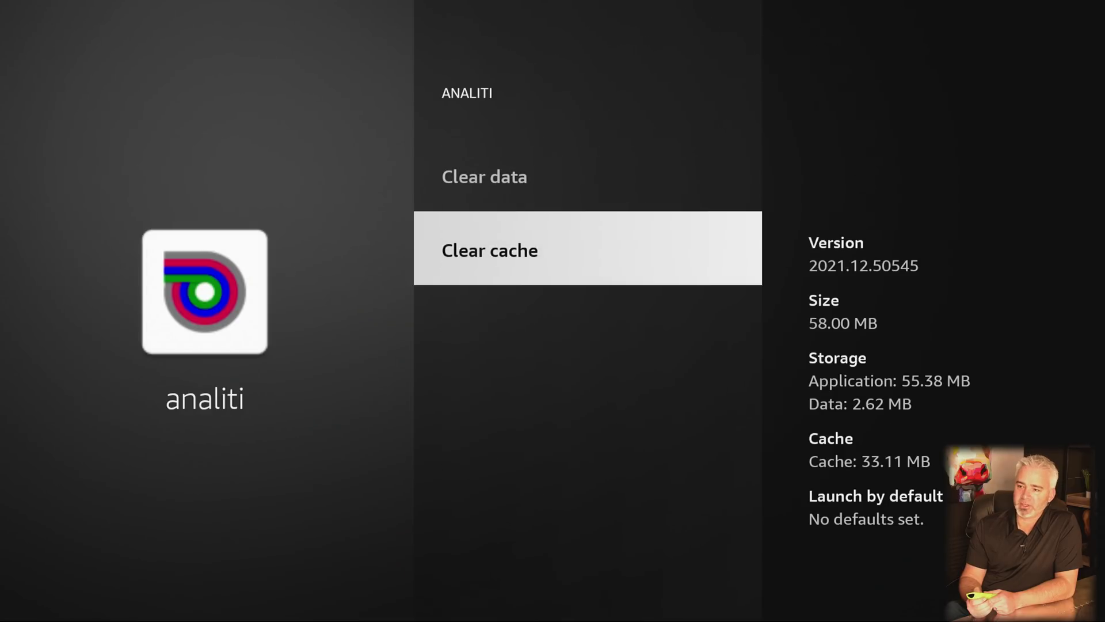
key(Up)
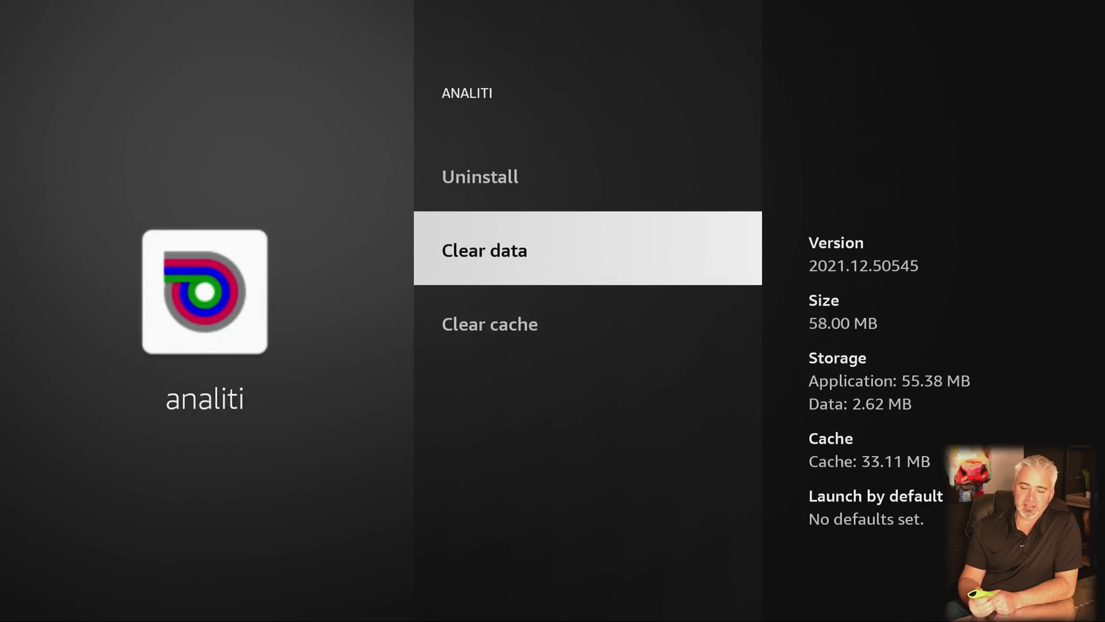
key(Down)
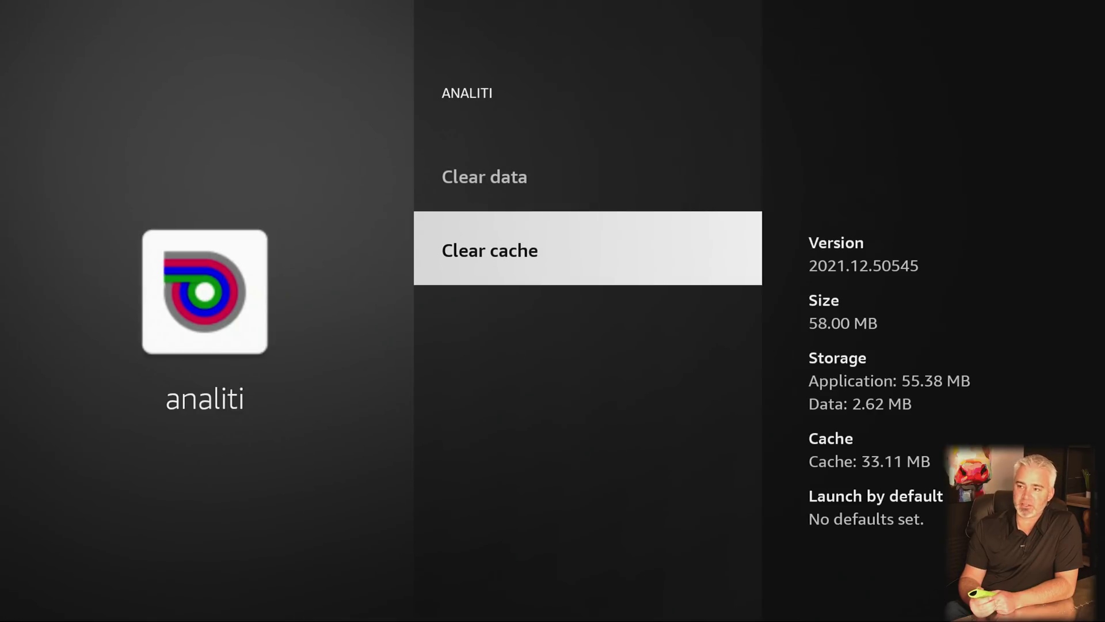
key(Return)
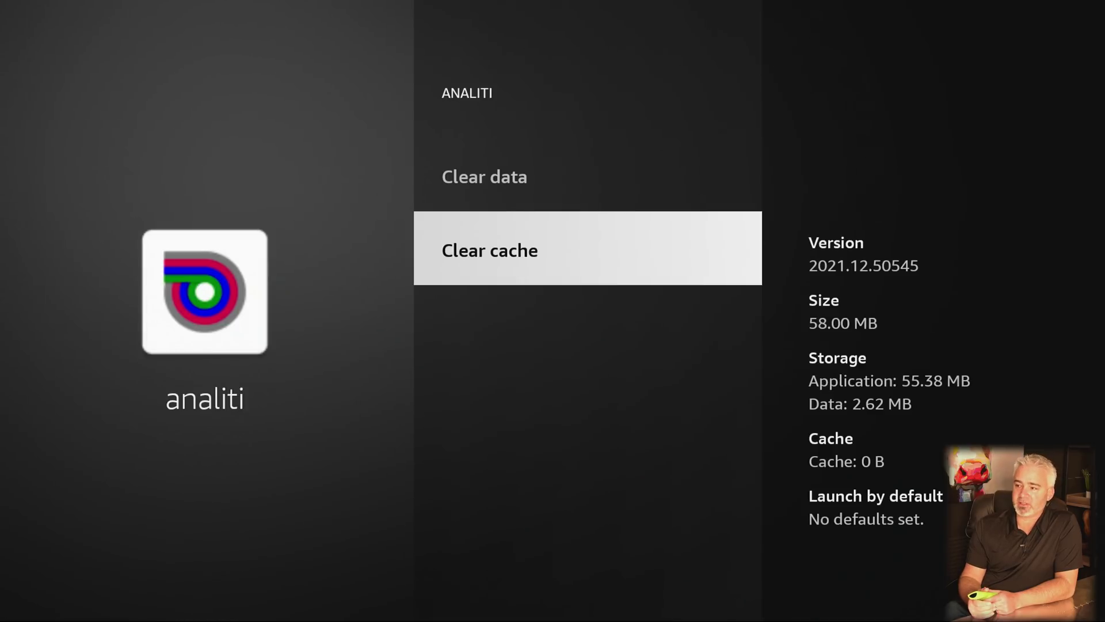
key(Escape)
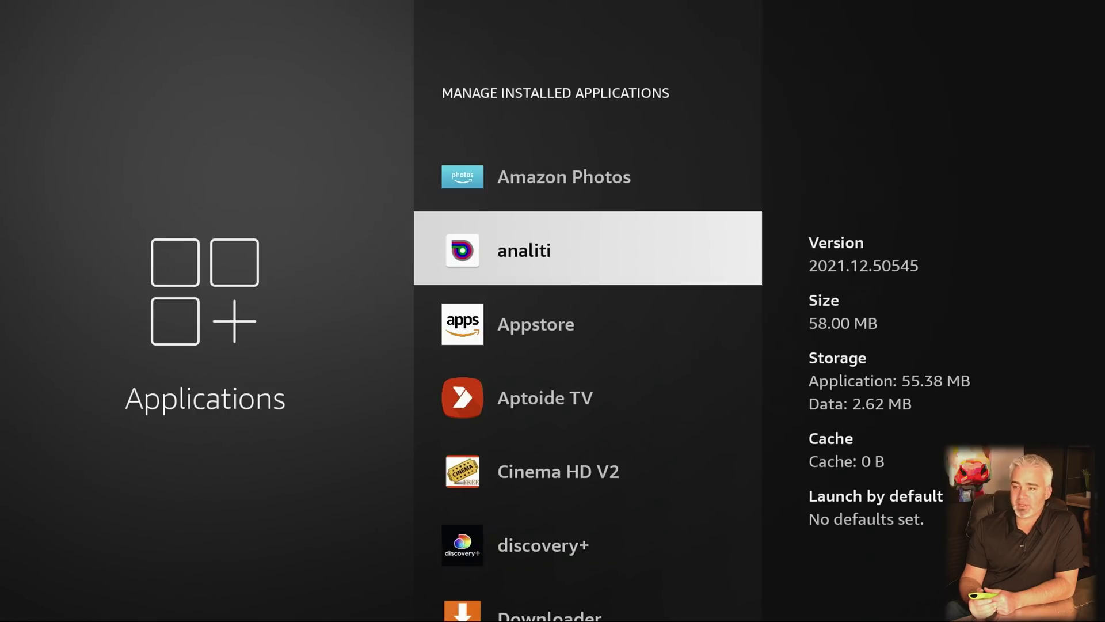
Clear the caches of Aptoide TV (11.23 MB) and Cinema HD V2 (40.20 MB)
key(Down)
key(Down)
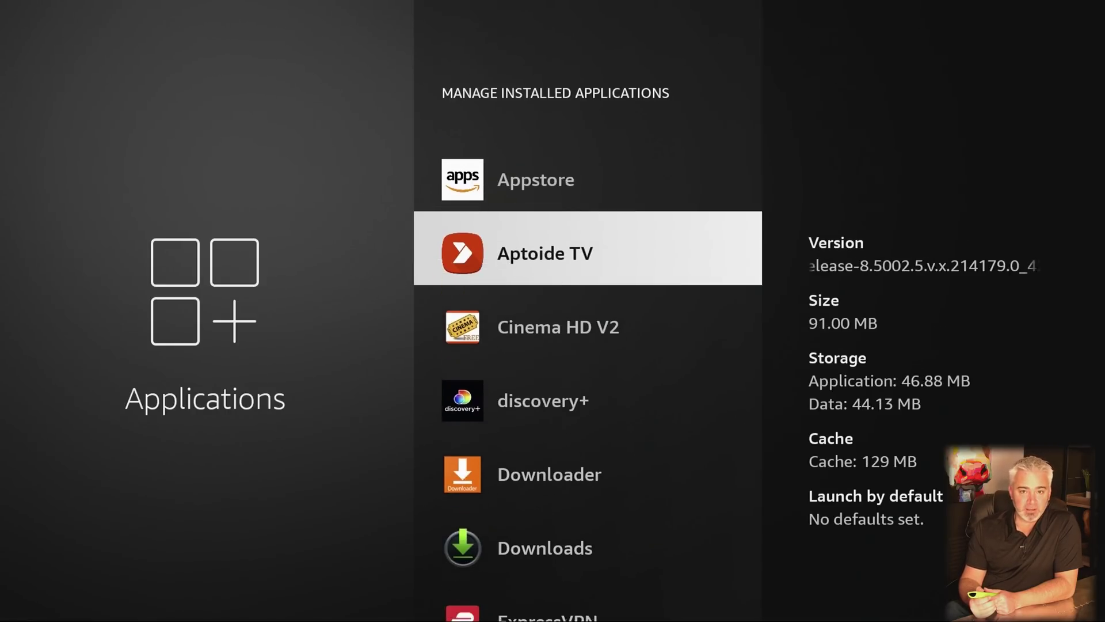
key(Return)
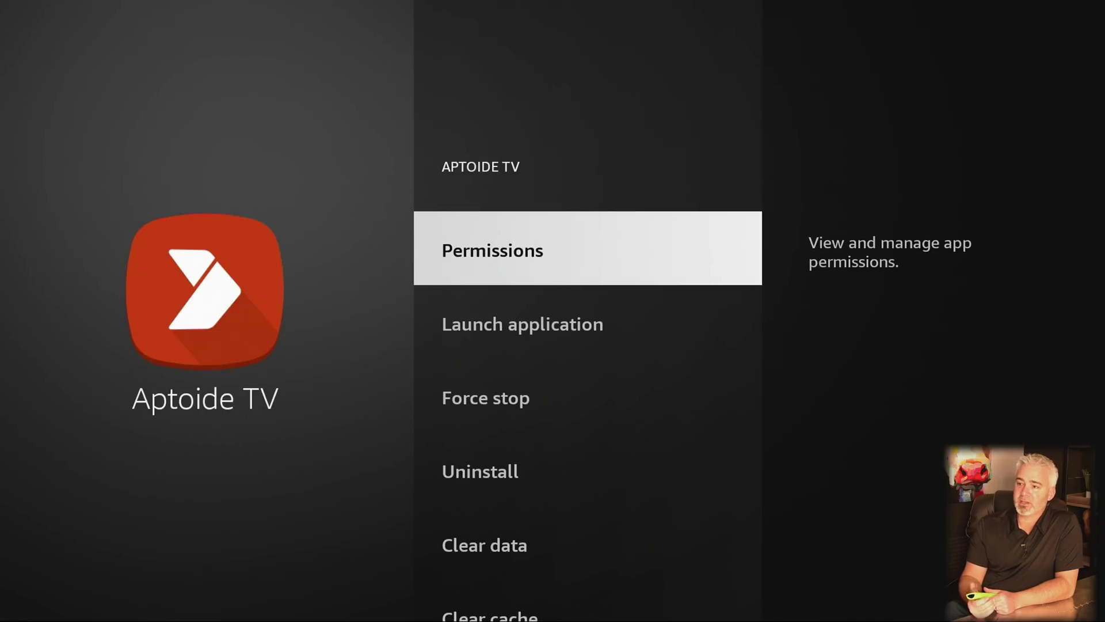
key(Down)
key(Down)
key(Down)
key(Down)
key(Down)
key(Return)
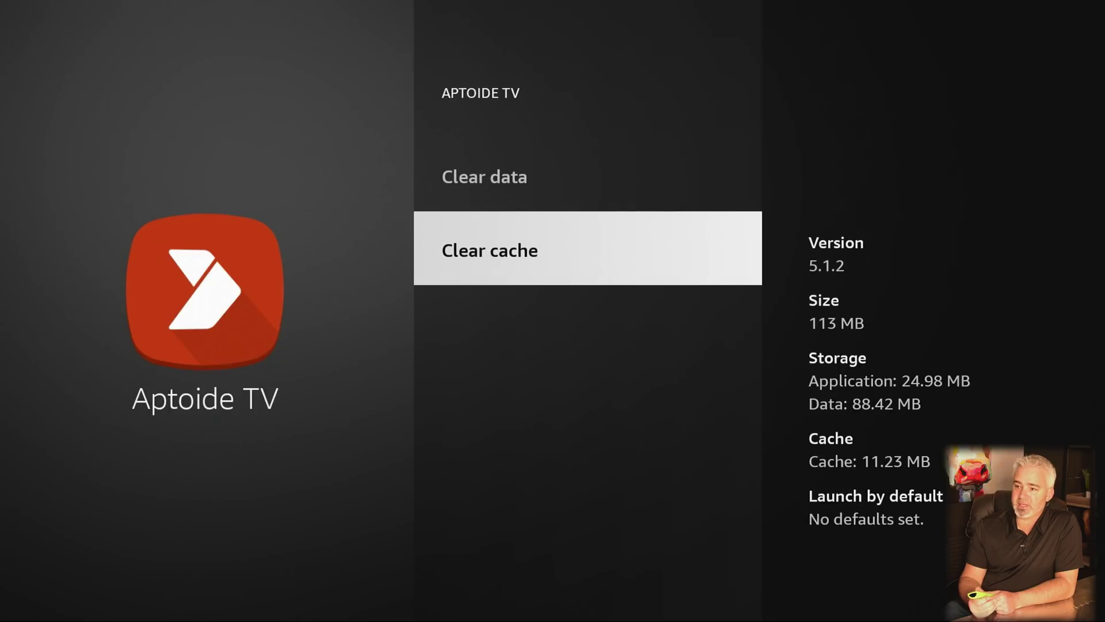
key(Escape)
key(Down)
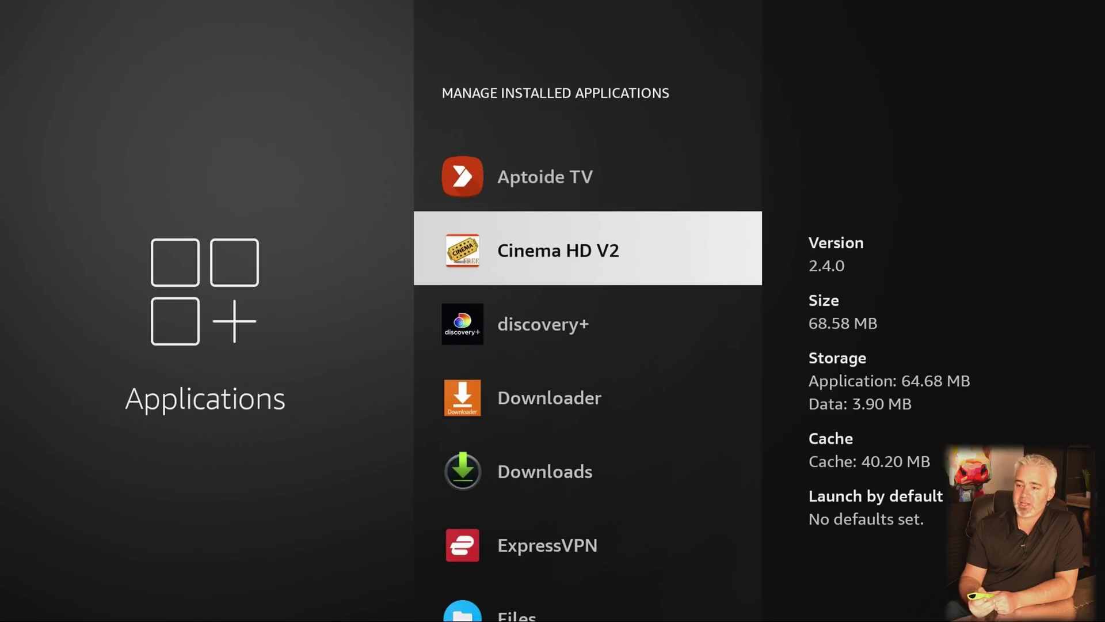
key(Return)
key(Down)
key(Down)
key(Down)
key(Down)
key(Down)
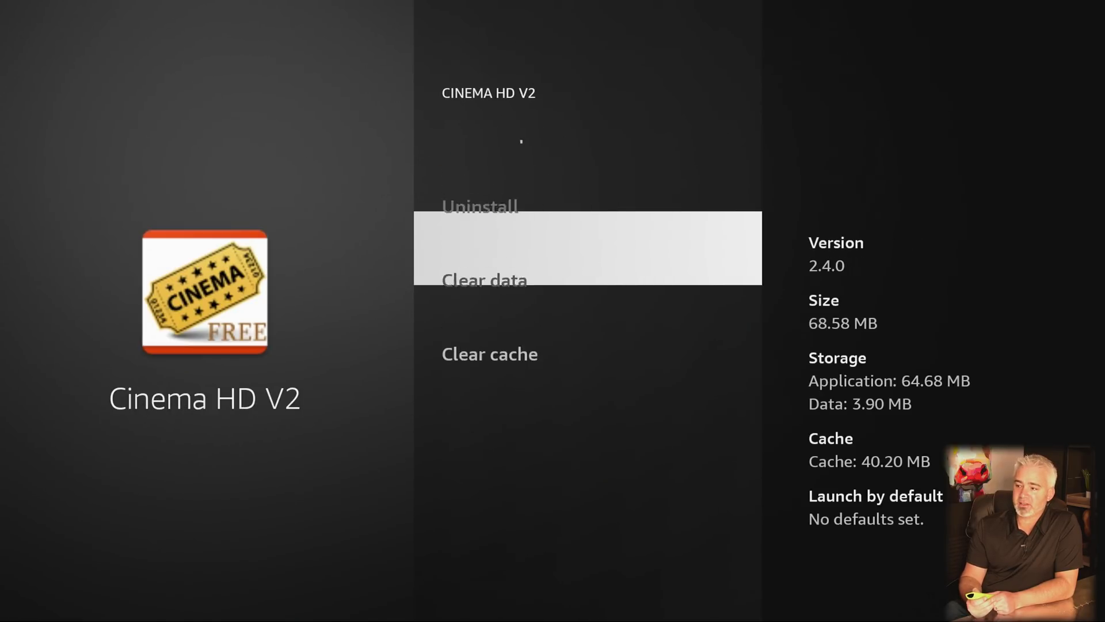
key(Return)
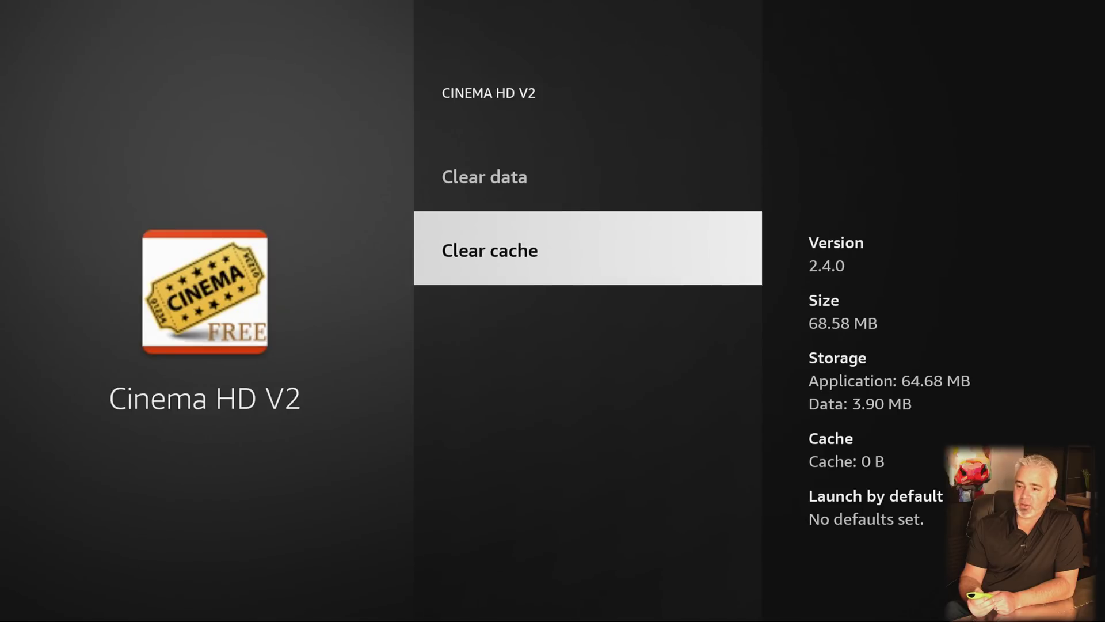
key(Escape)
Clear the caches of discovery+ and Downloader, then continue down the app list
key(Down)
key(Return)
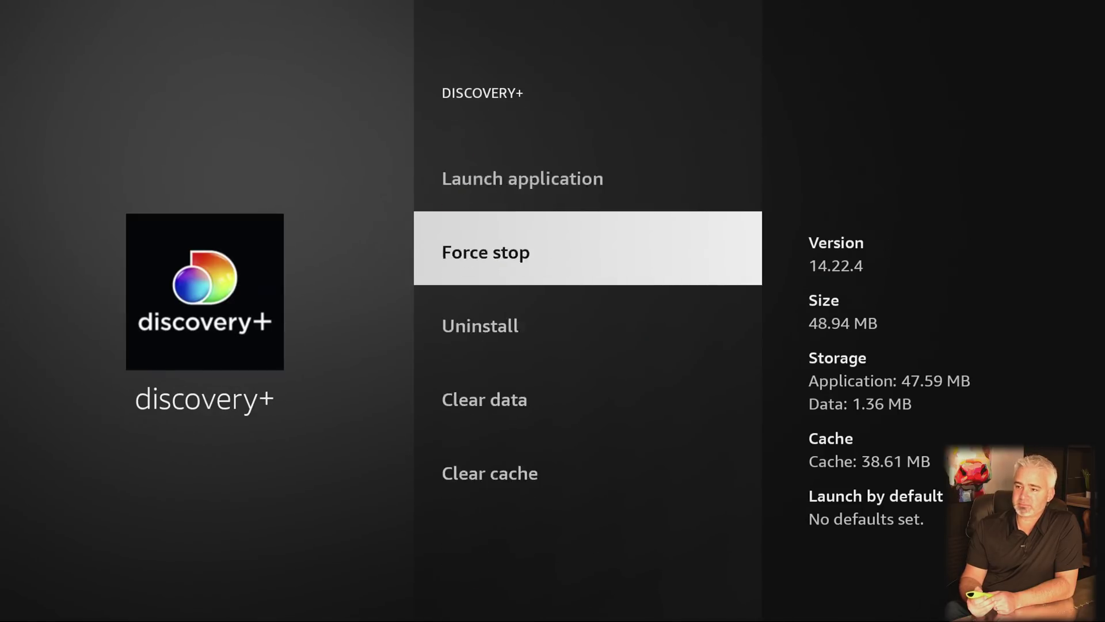
key(Down)
key(Down)
key(Down)
key(Return)
key(Escape)
key(Down)
key(Return)
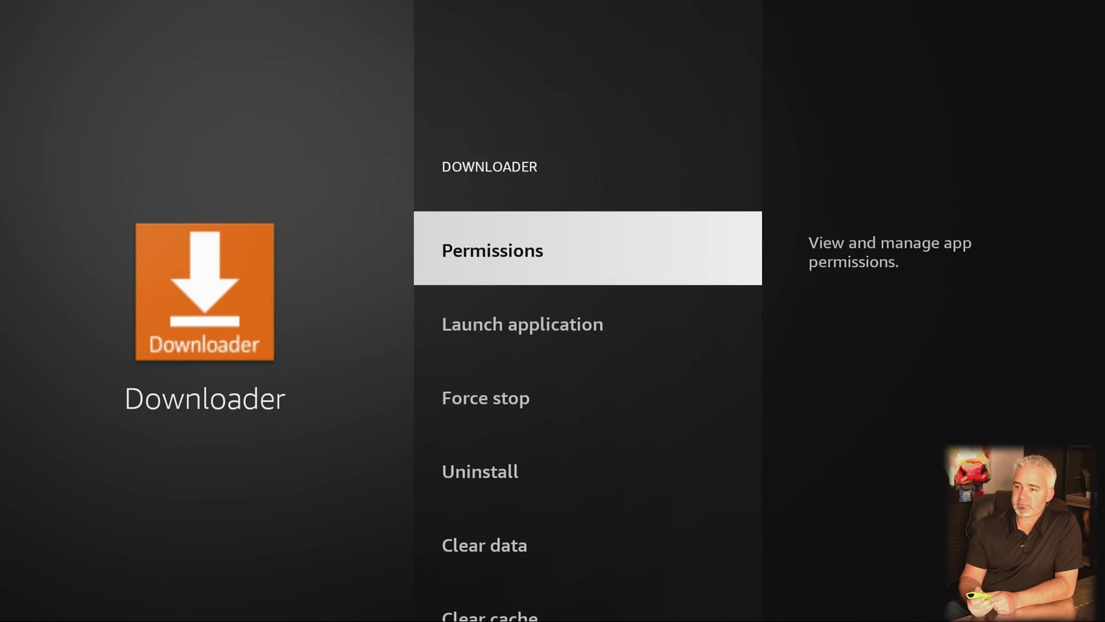
key(Down)
key(Down)
key(Down)
key(Down)
key(Down)
key(Return)
key(Escape)
key(Down)
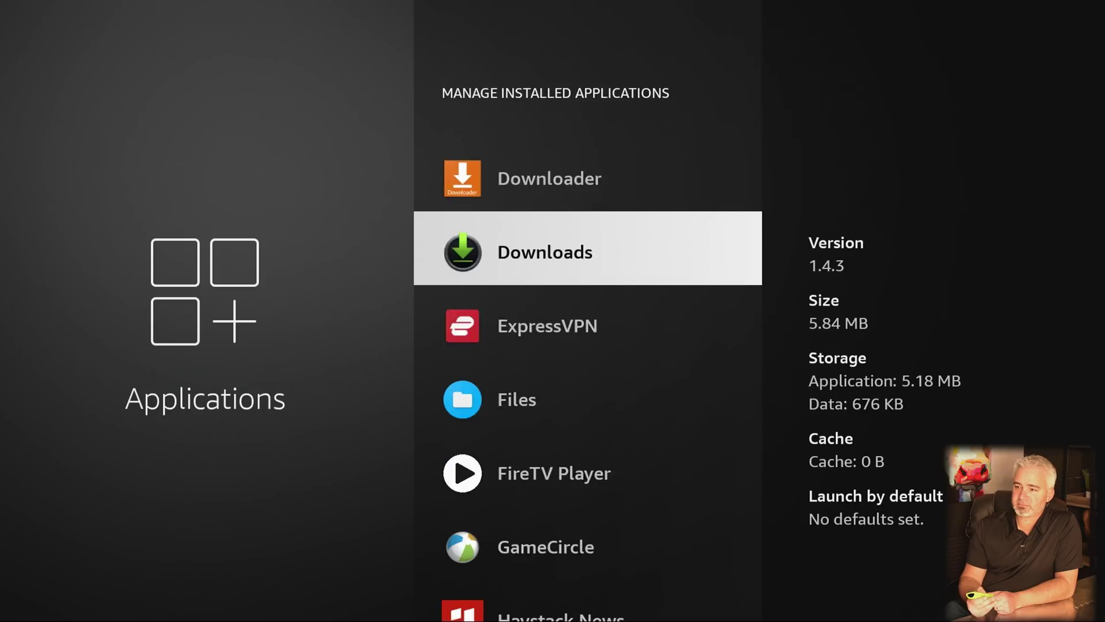
key(Down)
key(Down)
key(Down)
Back out to Settings and reopen Manage Installed Applications under Applications
key(Escape)
key(Escape)
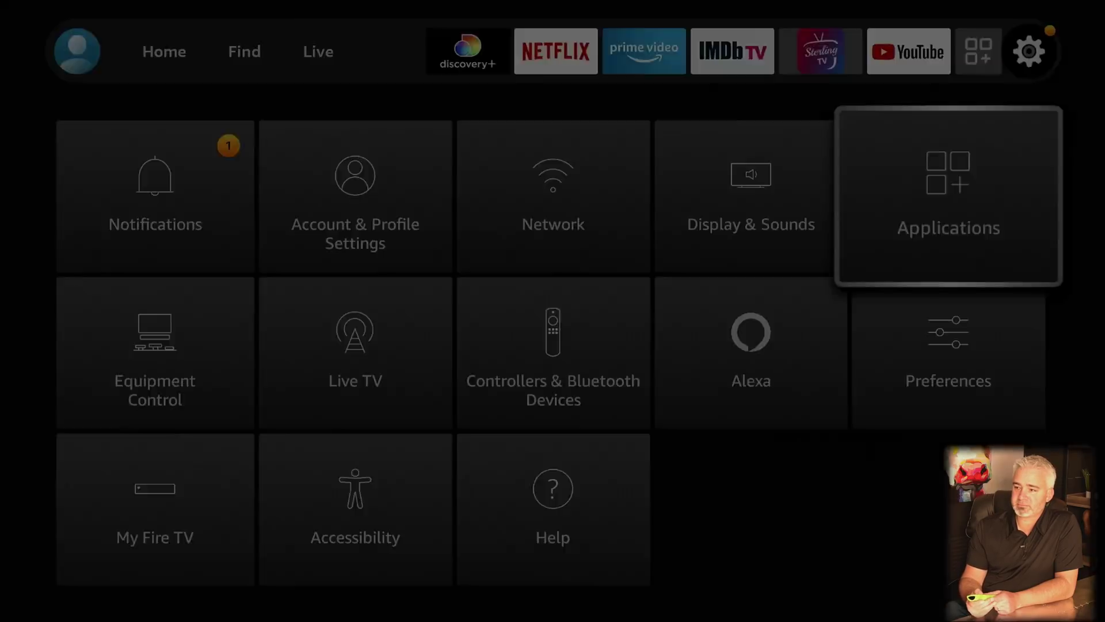
key(Up)
key(Down)
key(Right)
key(Right)
key(Right)
key(Right)
key(Return)
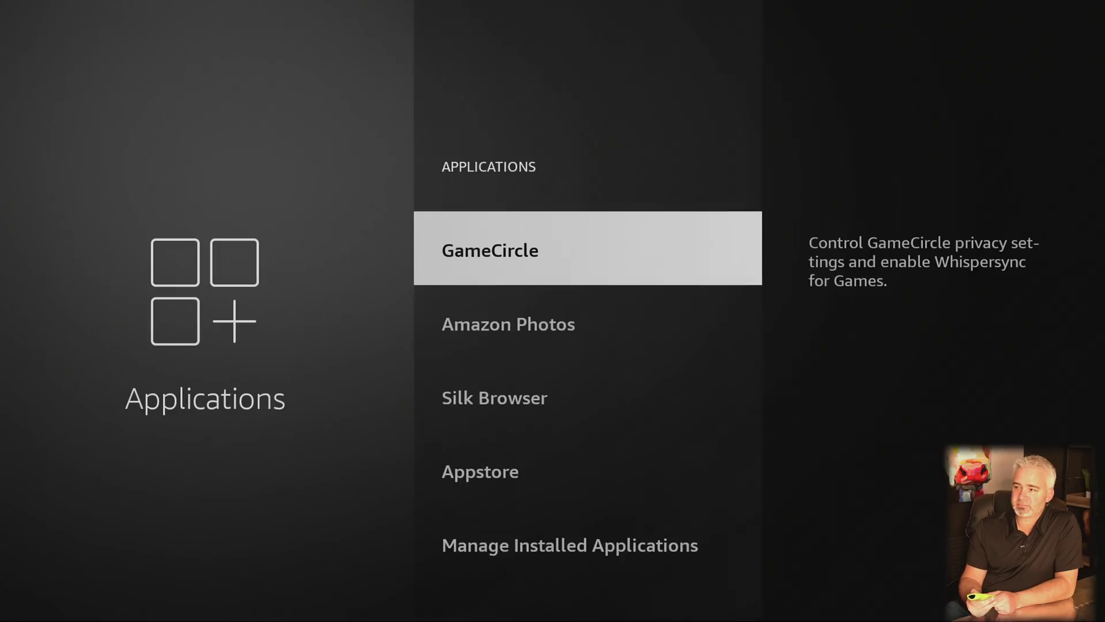
key(Down)
key(Down)
key(Down)
key(Down)
key(Return)
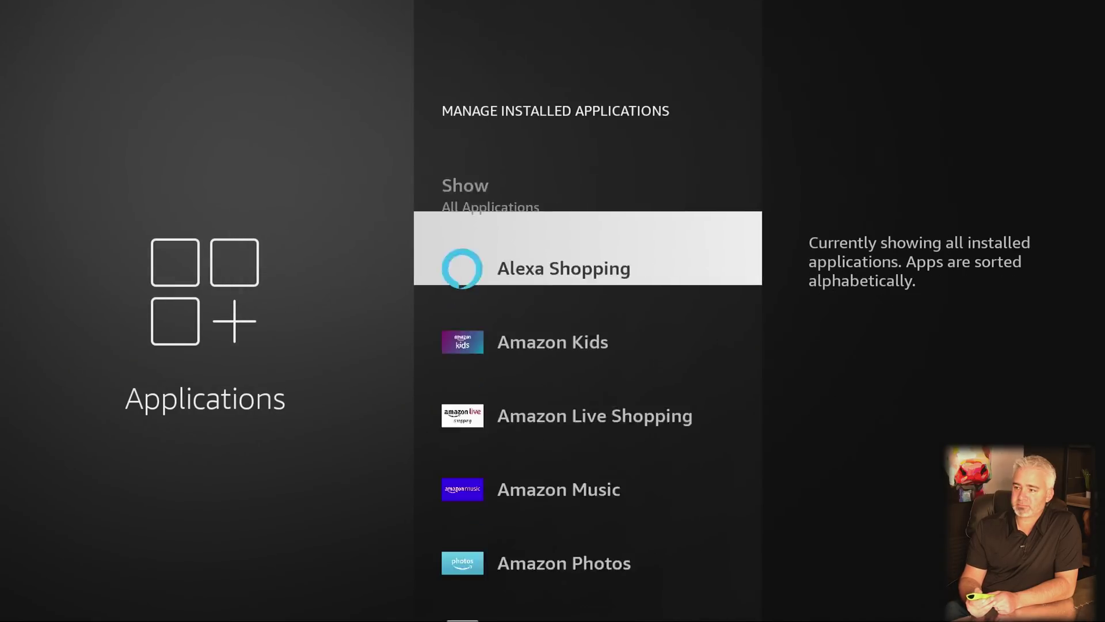
key(Down)
key(Down)
key(Down)
key(Down)
key(Down)
key(Down)
key(Down)
key(Down)
key(Down)
key(Down)
key(Down)
key(Down)
key(Down)
key(Down)
key(Down)
key(Down)
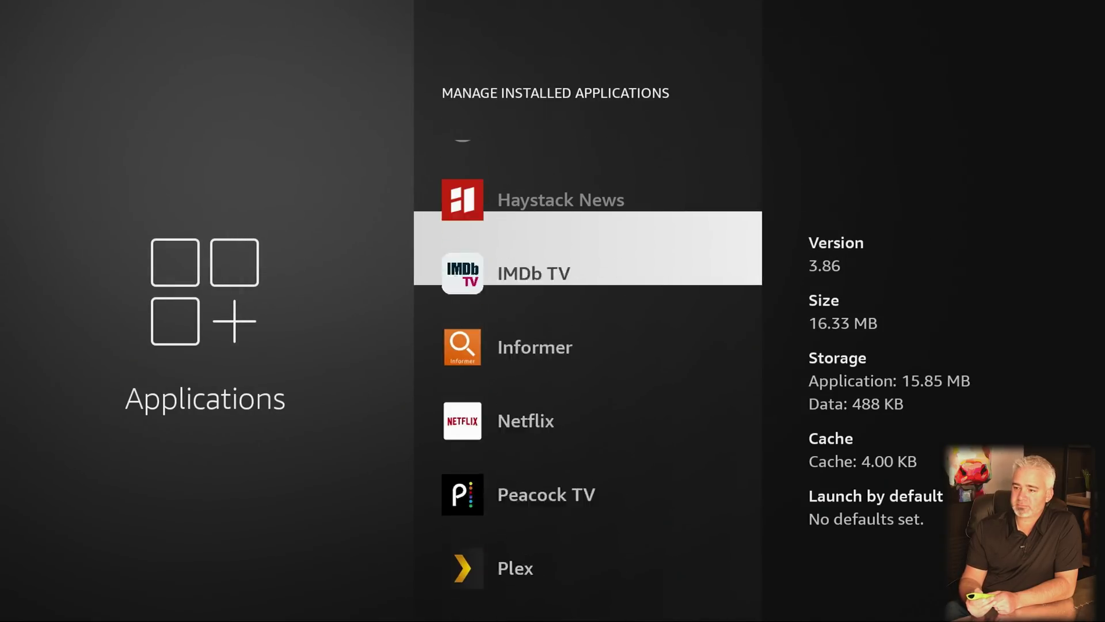
key(Escape)
key(Escape)
key(Return)
key(Down)
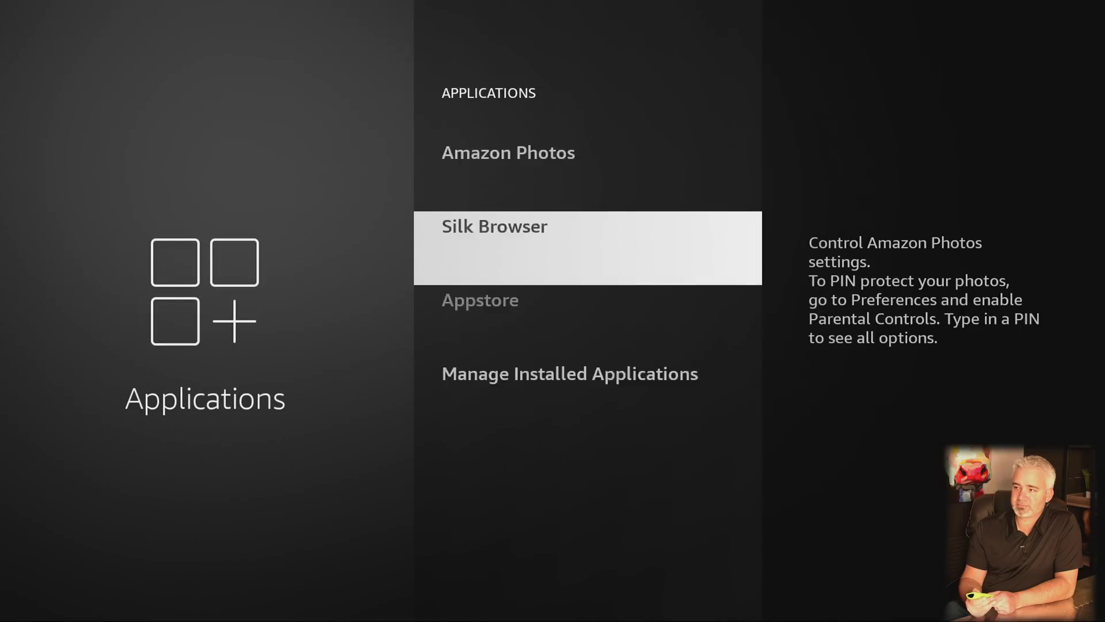
key(Down)
key(Down)
key(Return)
key(Down)
key(Down)
key(Down)
key(Down)
key(Down)
key(Down)
key(Down)
key(Down)
key(Down)
key(Down)
key(Down)
key(Down)
key(Down)
key(Down)
key(Down)
key(Down)
key(Down)
key(Down)
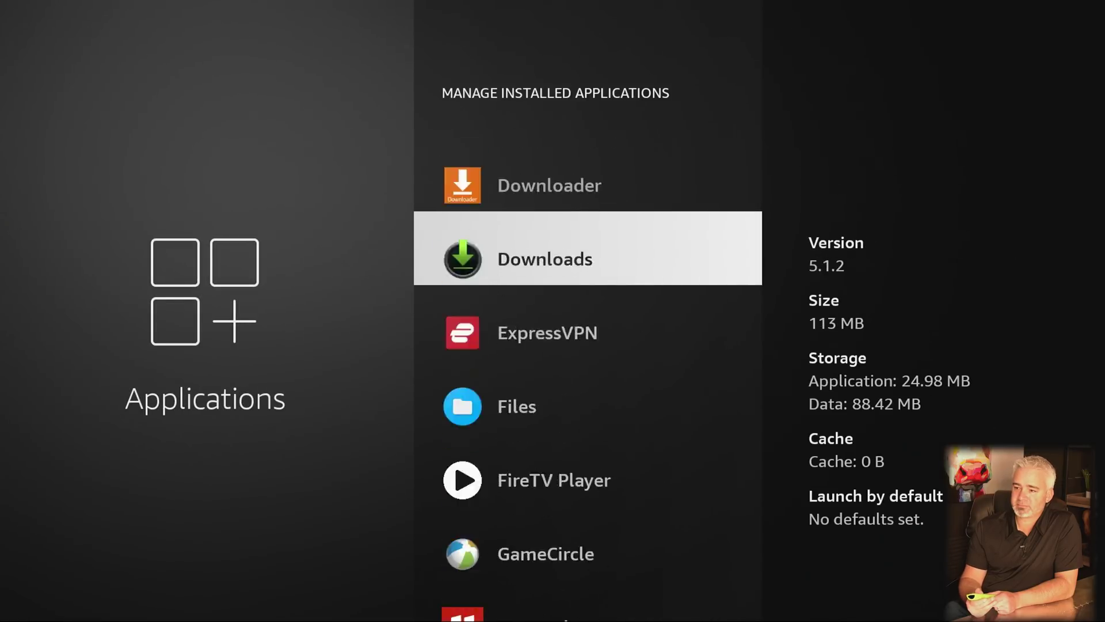
key(Down)
key(Down)
Clear the caches of Netflix, Peacock TV and Pluto TV
key(Return)
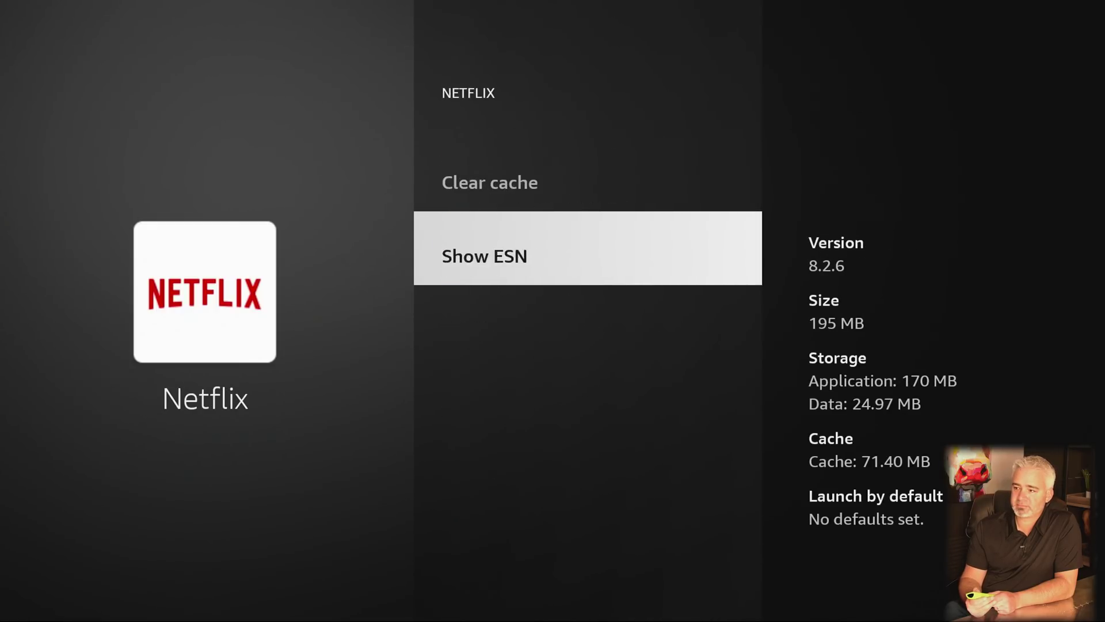
key(Up)
key(Return)
key(Escape)
key(Down)
key(Return)
key(Down)
key(Down)
key(Down)
key(Down)
key(Down)
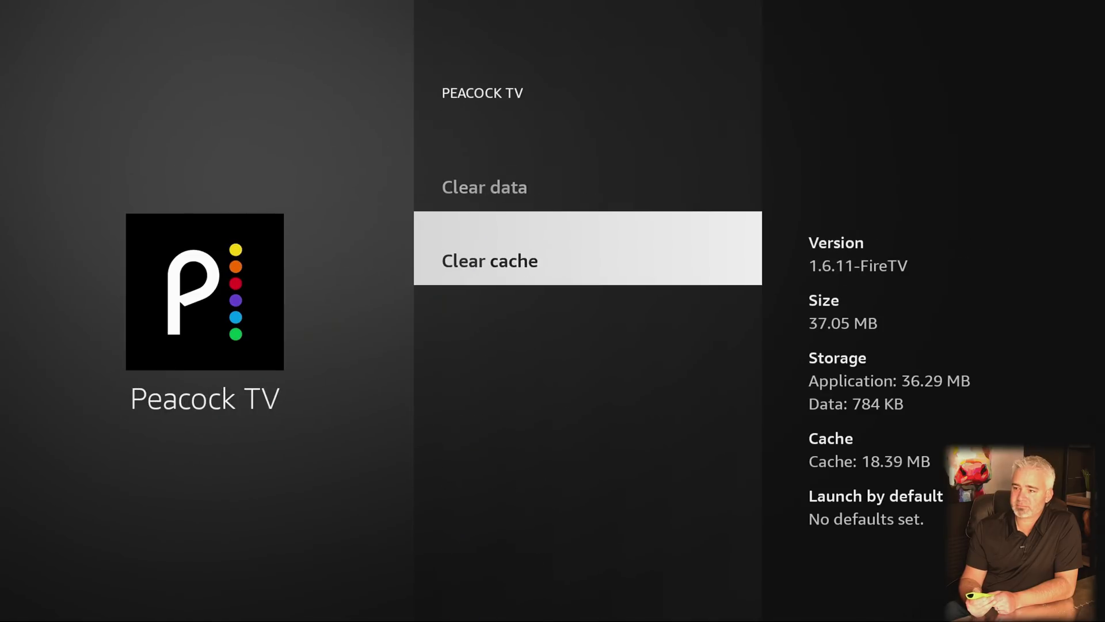
key(Return)
key(Escape)
key(Down)
key(Down)
key(Return)
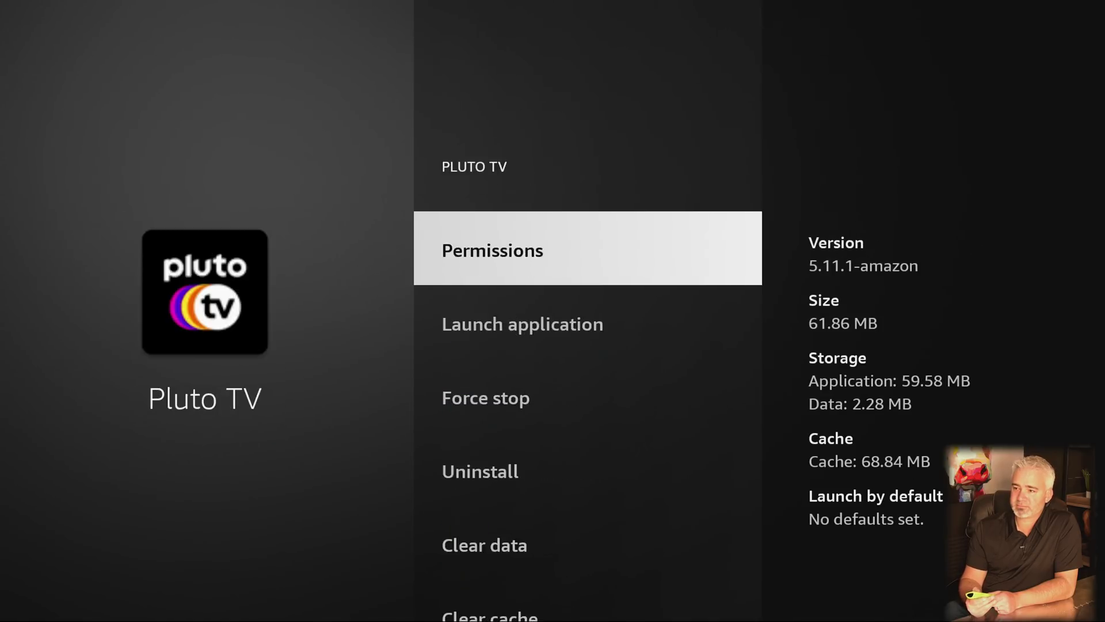
key(Down)
key(Down)
key(Down)
key(Down)
key(Down)
key(Return)
key(Escape)
Return to the main settings grid and reload the installed applications list
key(Down)
key(Escape)
key(Escape)
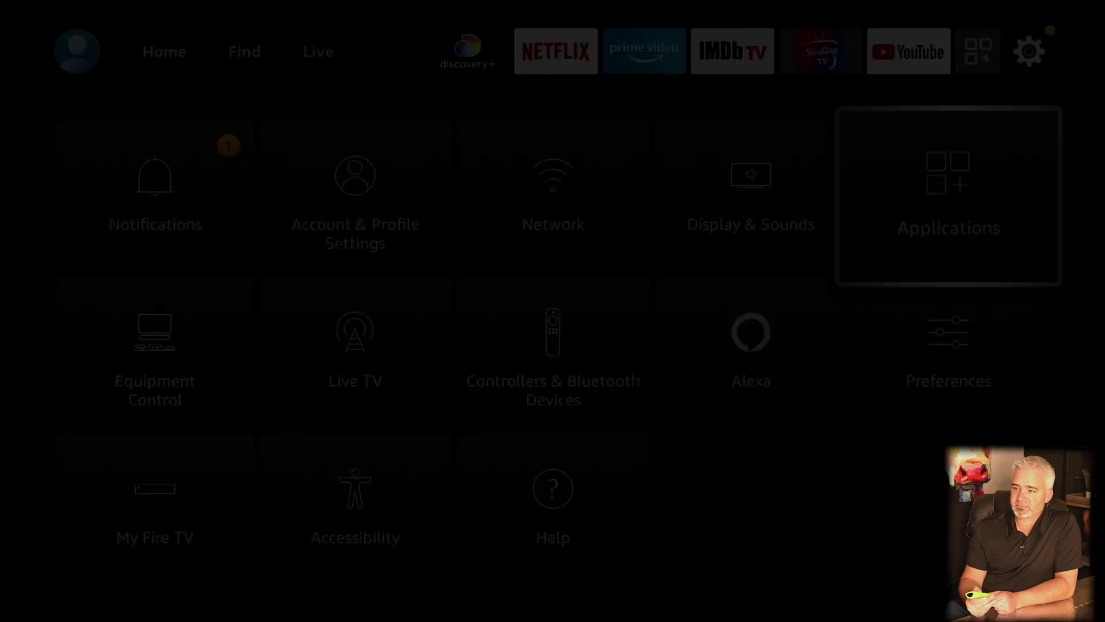
key(Return)
key(Down)
key(Down)
key(Down)
key(Down)
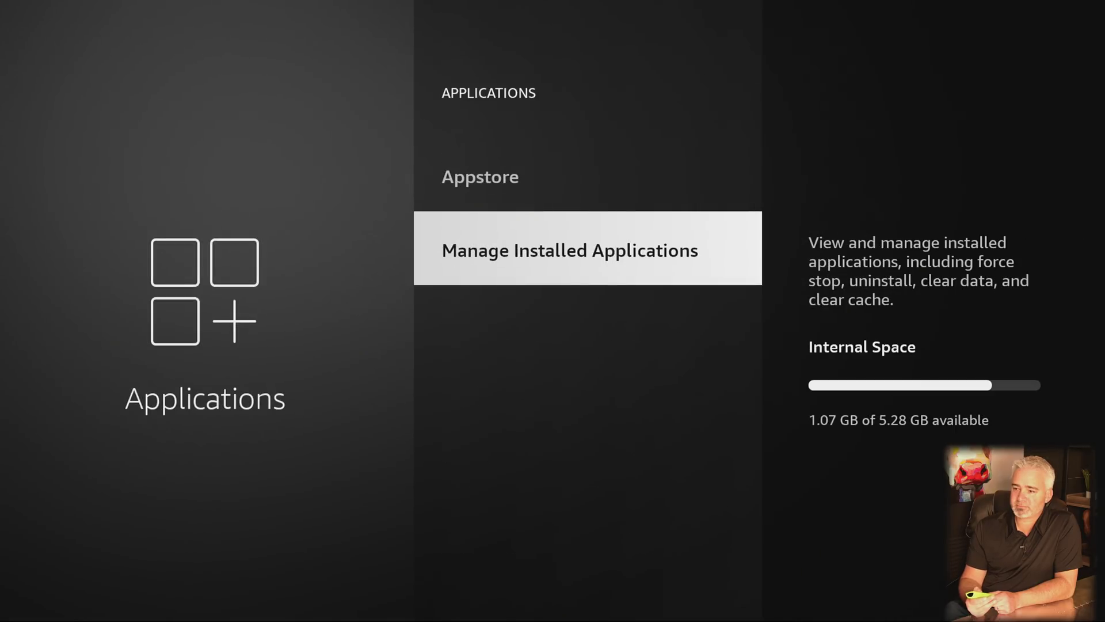
key(Return)
key(Down)
key(Down)
key(Down)
key(Down)
key(Down)
key(Down)
key(Down)
key(Down)
key(Down)
key(Down)
key(Down)
key(Down)
key(Down)
key(Down)
key(Down)
key(Down)
key(Down)
key(Down)
key(Down)
key(Down)
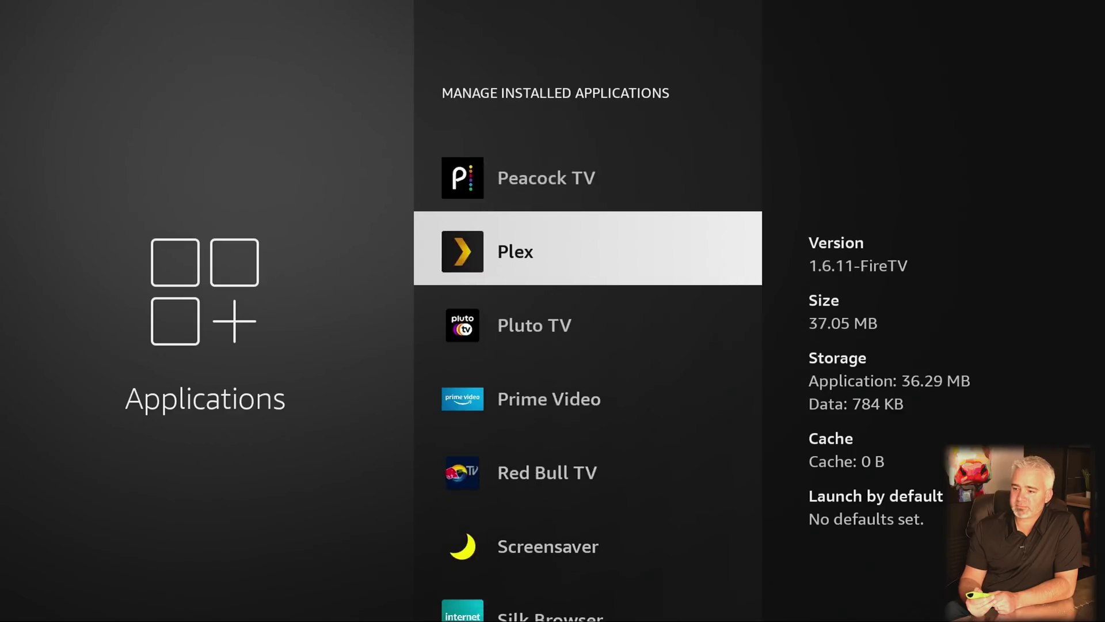
key(Down)
key(Down)
key(Down)
key(Down)
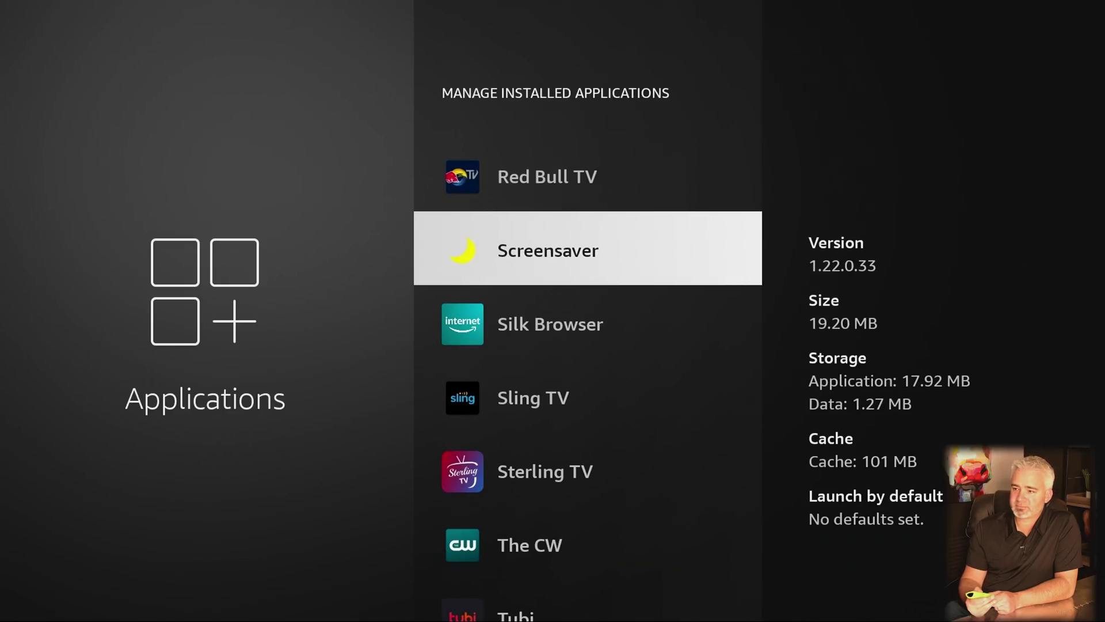
key(Escape)
key(Escape)
key(Return)
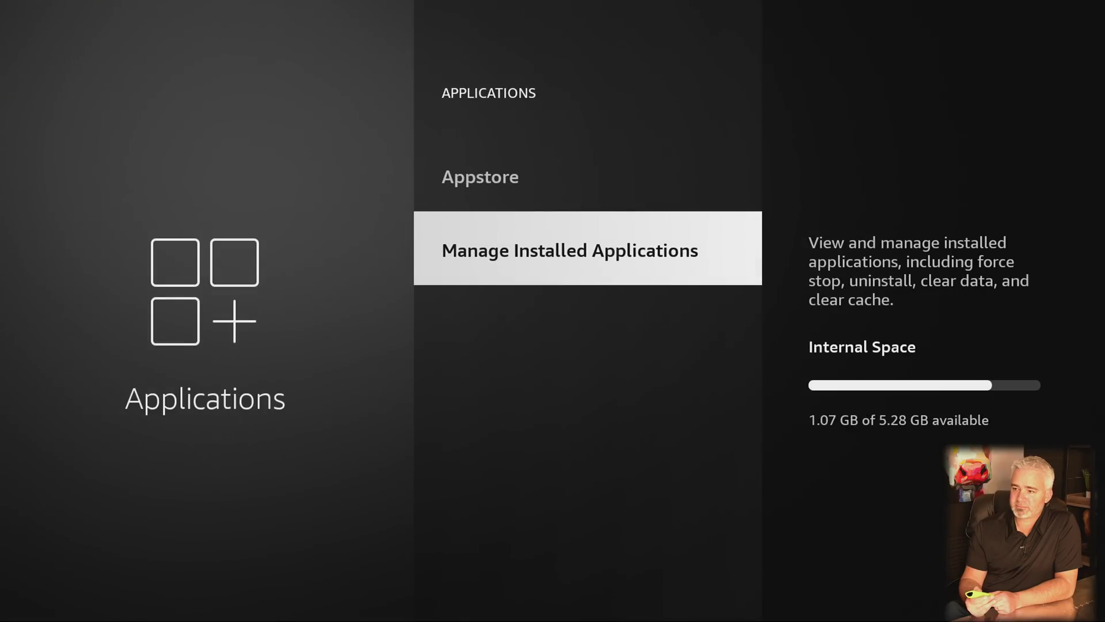
key(Return)
Clear the caches of Tubi and The CW from the bottom of the list
key(Down)
key(Down)
key(Down)
key(Down)
key(Down)
key(Down)
key(Down)
key(Down)
key(Down)
key(Down)
key(Down)
key(Down)
key(Down)
key(Down)
key(Down)
key(Down)
key(Down)
key(Down)
key(Down)
key(Down)
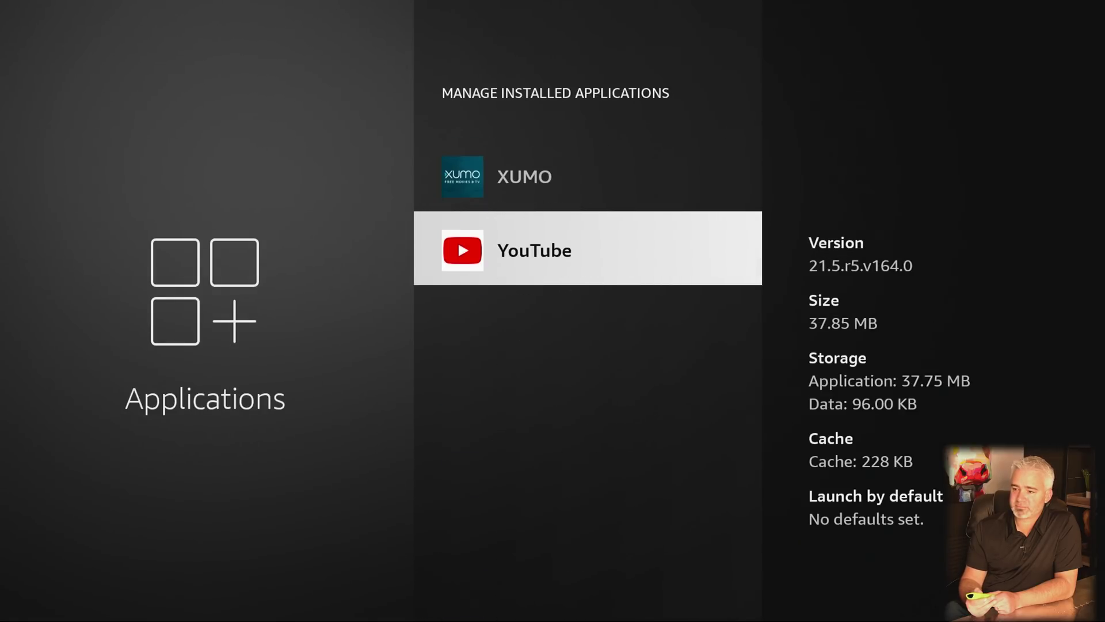
key(Up)
key(Up)
key(Return)
key(Down)
key(Down)
key(Down)
key(Down)
key(Down)
key(Return)
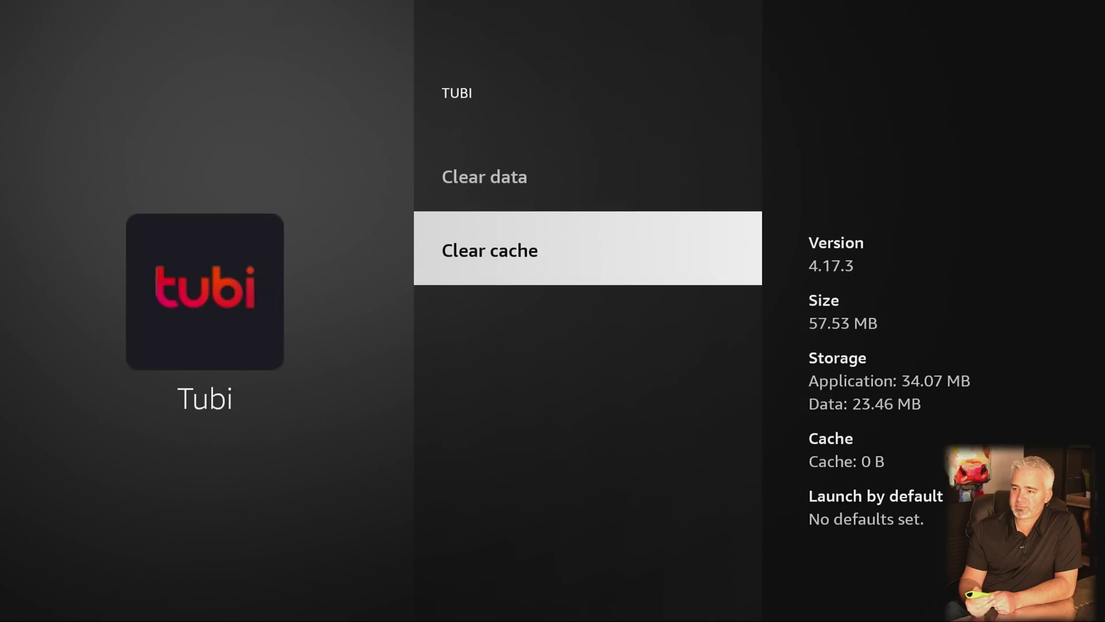
key(Escape)
key(Up)
key(Return)
Clear the caches of Sterling TV and Sling TV
key(Down)
key(Down)
key(Down)
key(Down)
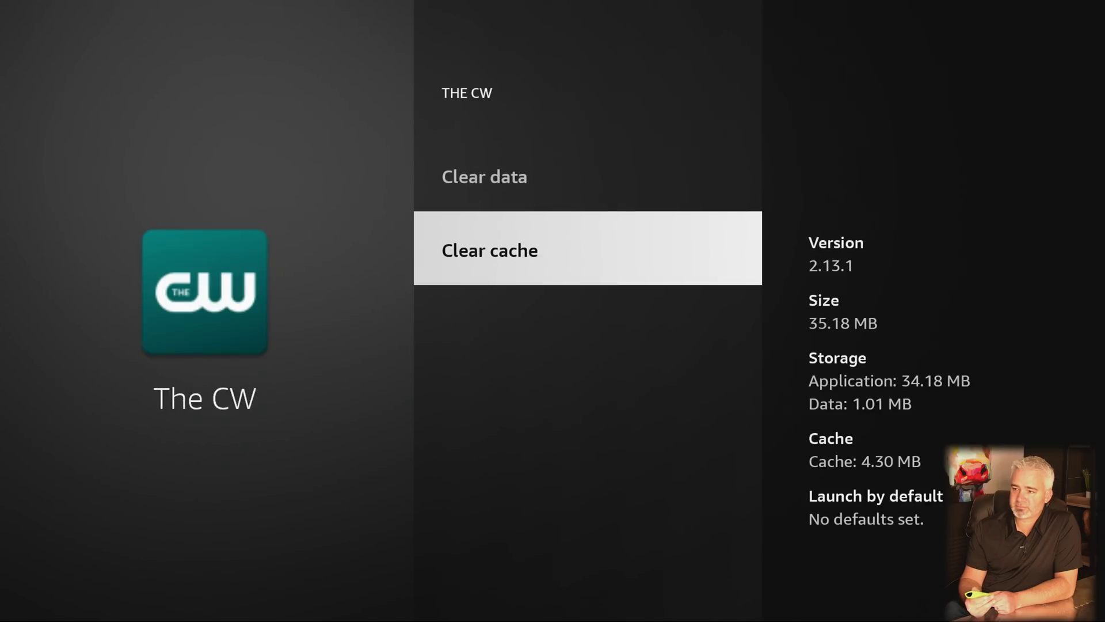
key(Return)
key(Escape)
key(Up)
key(Return)
key(Down)
key(Down)
key(Return)
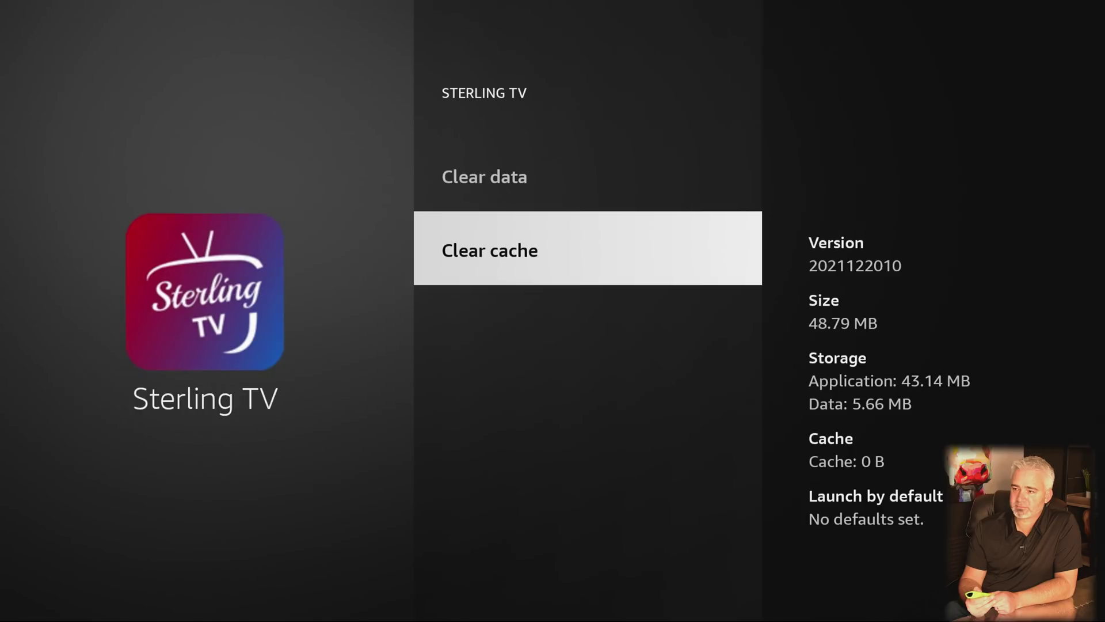
key(Escape)
key(Escape)
key(Return)
key(Up)
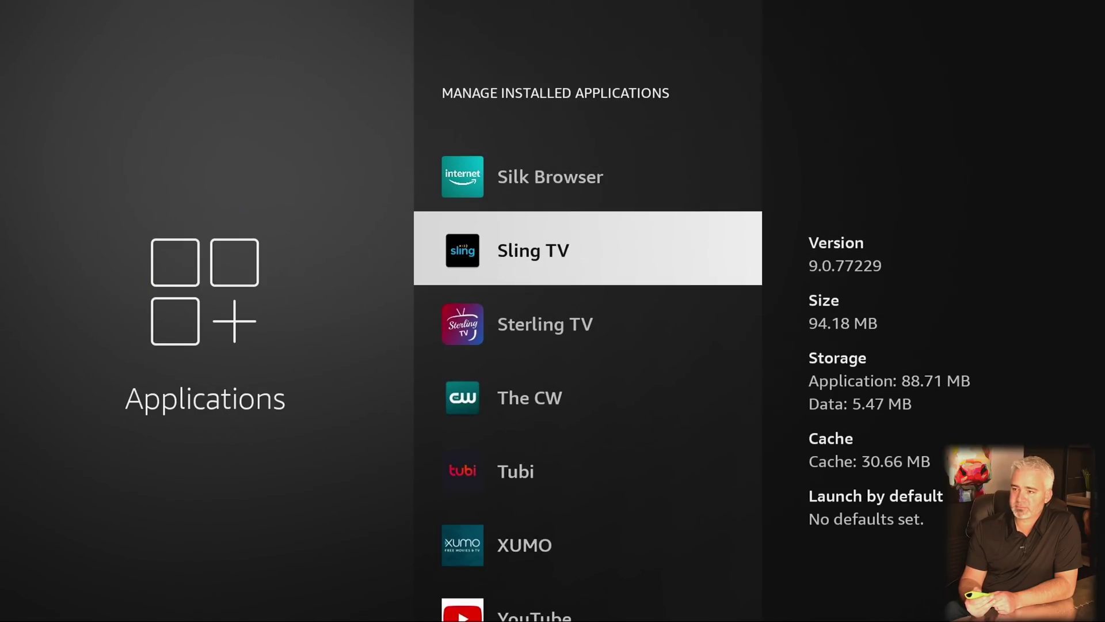
key(Return)
key(Down)
key(Down)
key(Down)
key(Down)
key(Return)
key(Escape)
Back out to the settings grid and reopen Manage Installed Applications
key(Up)
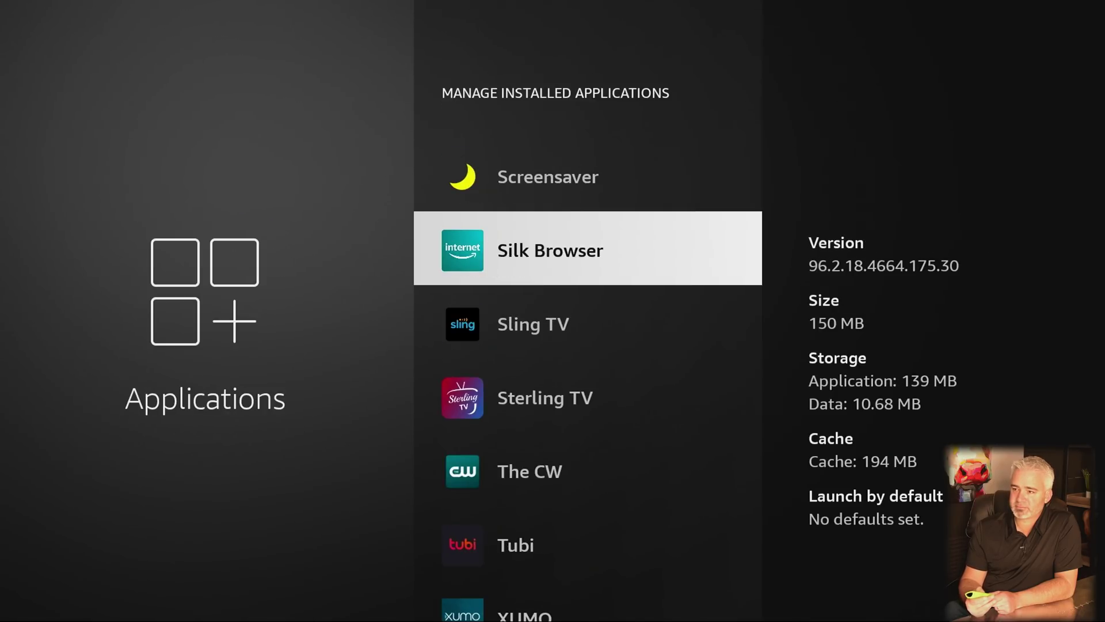
key(Escape)
key(Escape)
key(Return)
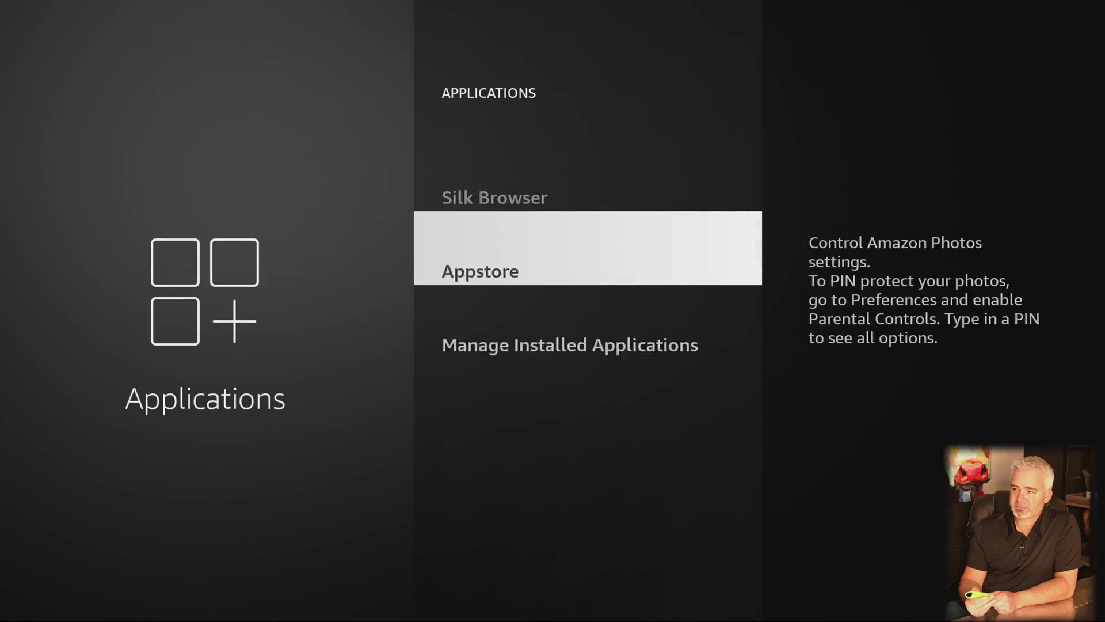
key(Down)
key(Return)
Check Internal Space shows 1.29 GB of 5.28 GB free, then head to the Home screen
key(Escape)
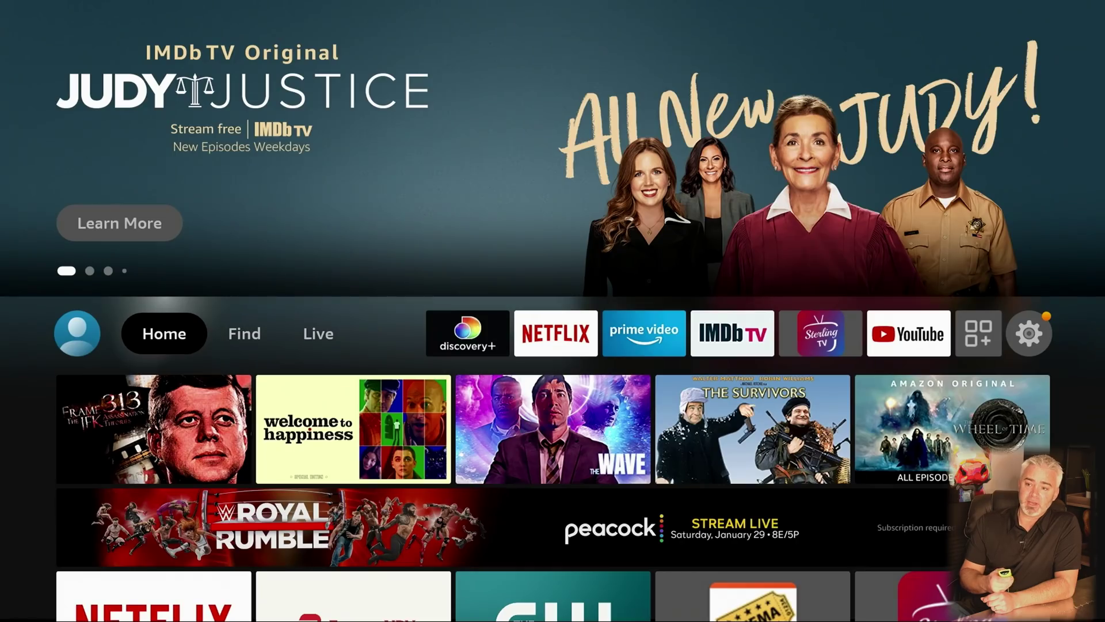
key(Right)
On the Find page, search 'Es F' and pick the 'Es File Explorer' suggestion
key(Down)
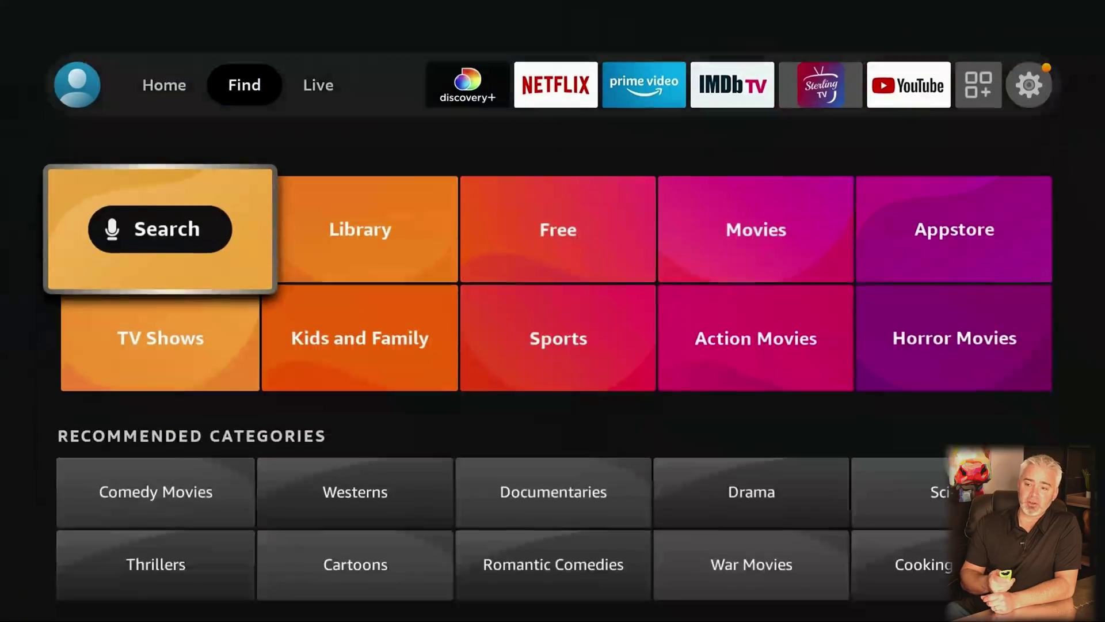
key(Return)
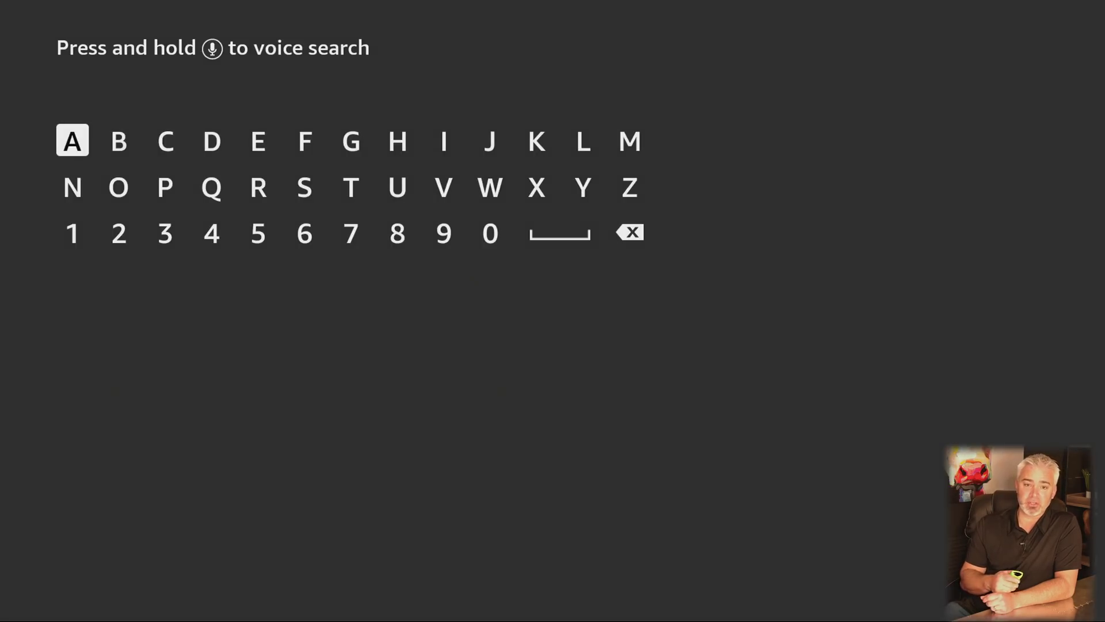
key(Right)
key(Right)
key(Right)
key(Right)
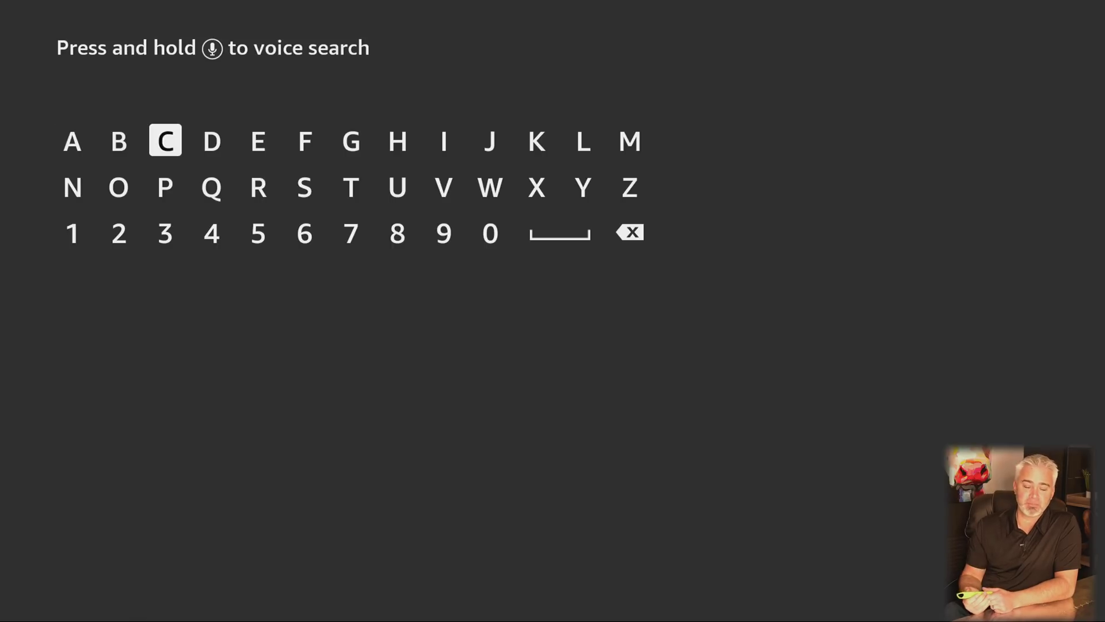
key(Return)
key(Down)
key(Right)
key(Return)
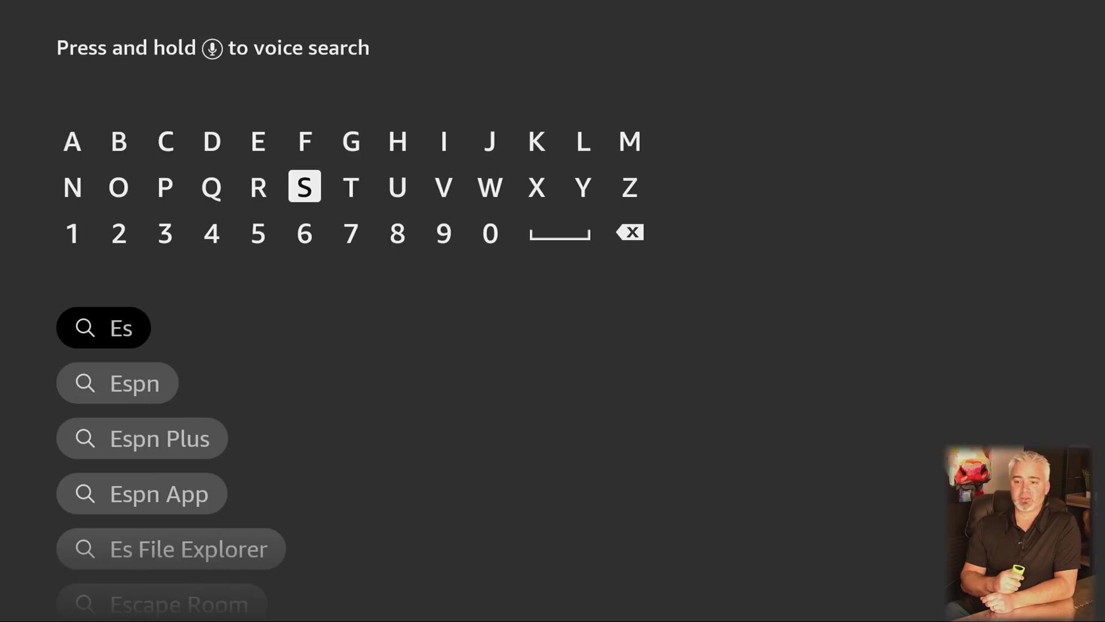
key(Down)
key(Right)
key(Right)
key(Right)
key(Right)
key(Right)
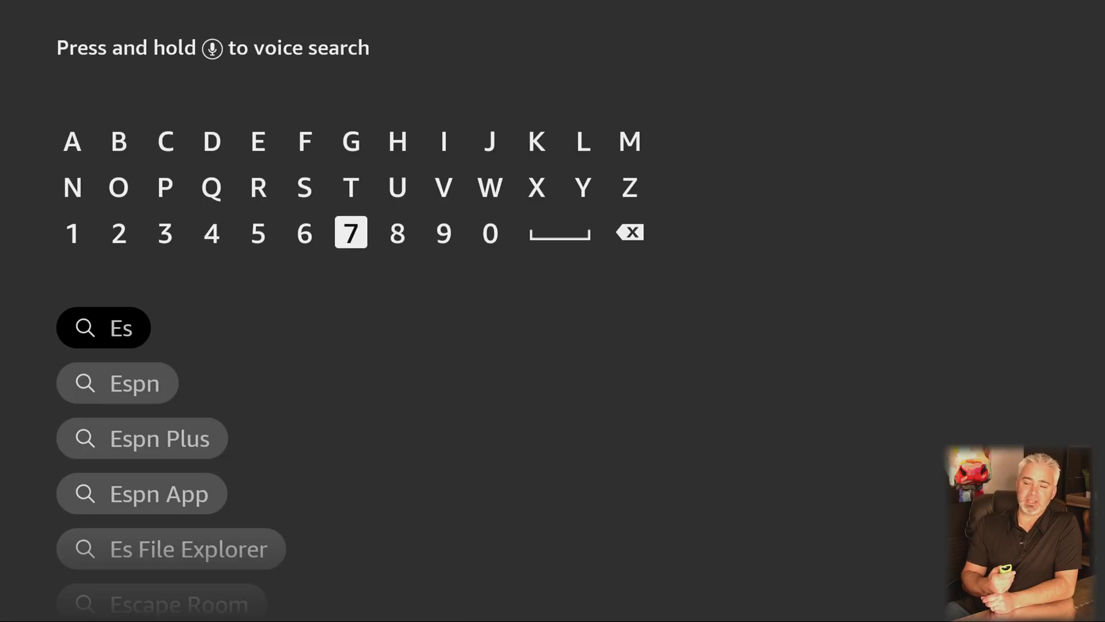
key(Return)
key(Up)
key(Left)
key(Left)
key(Left)
key(Left)
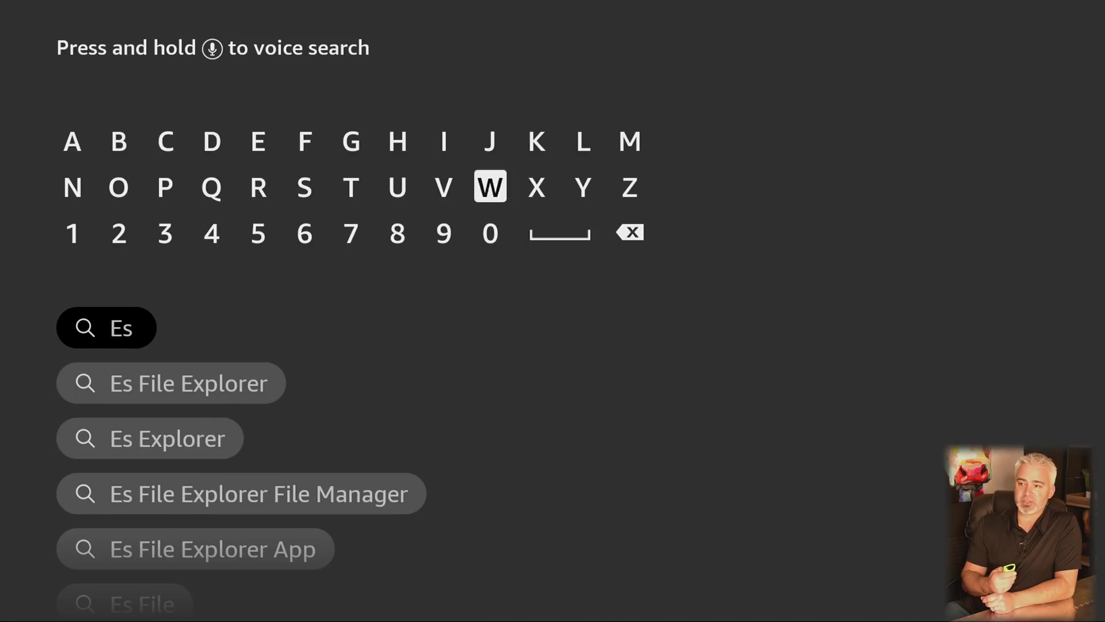
key(Up)
key(Left)
key(Return)
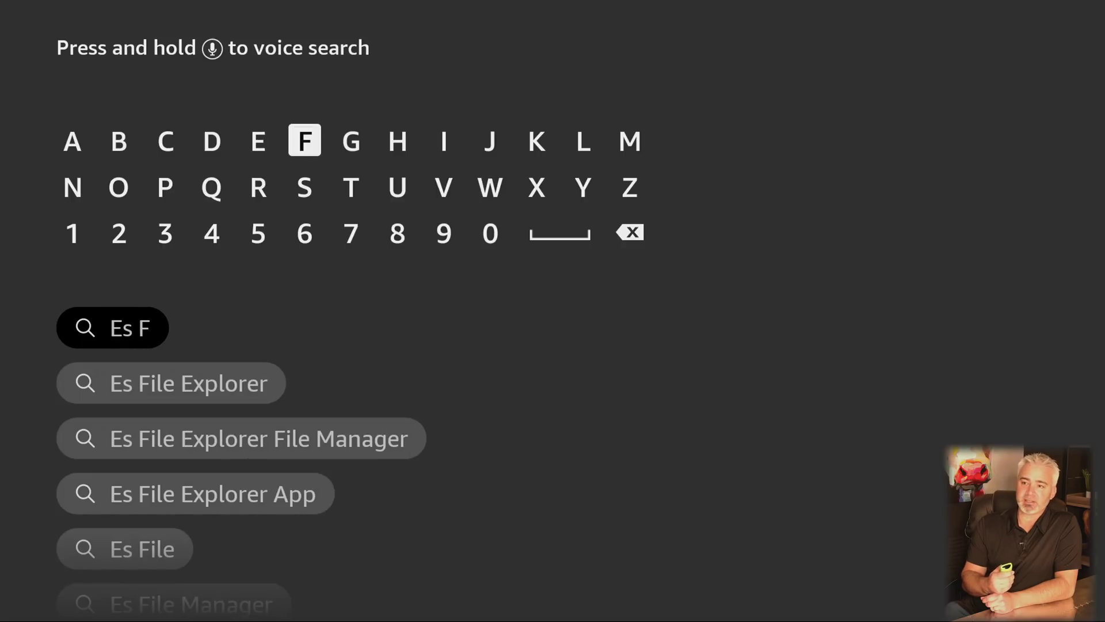
key(Down)
key(Down)
key(Down)
key(Down)
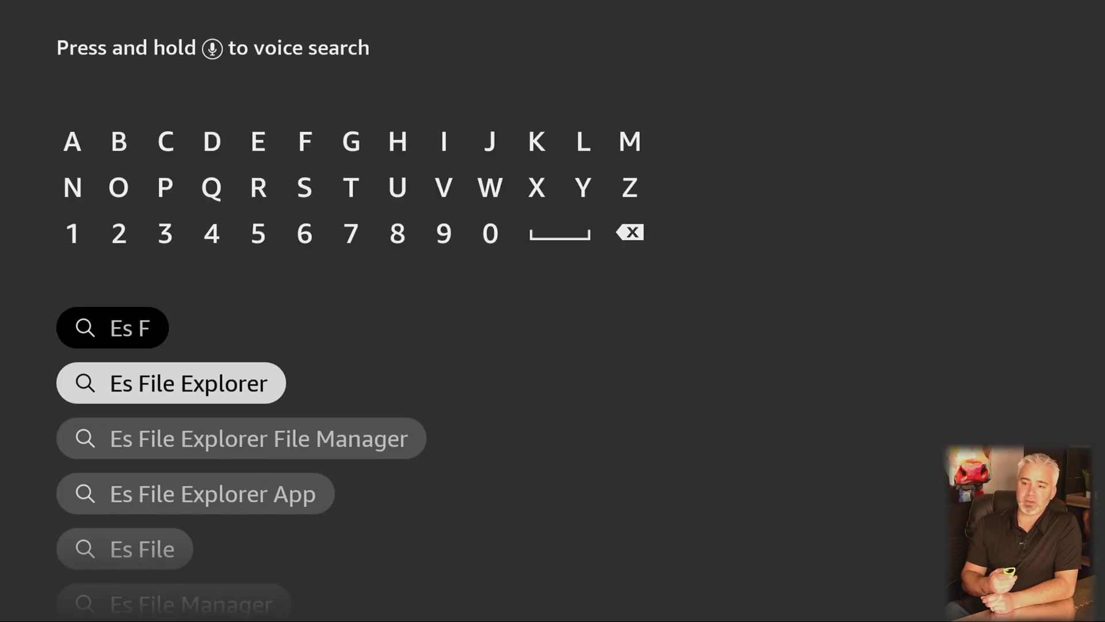
key(Return)
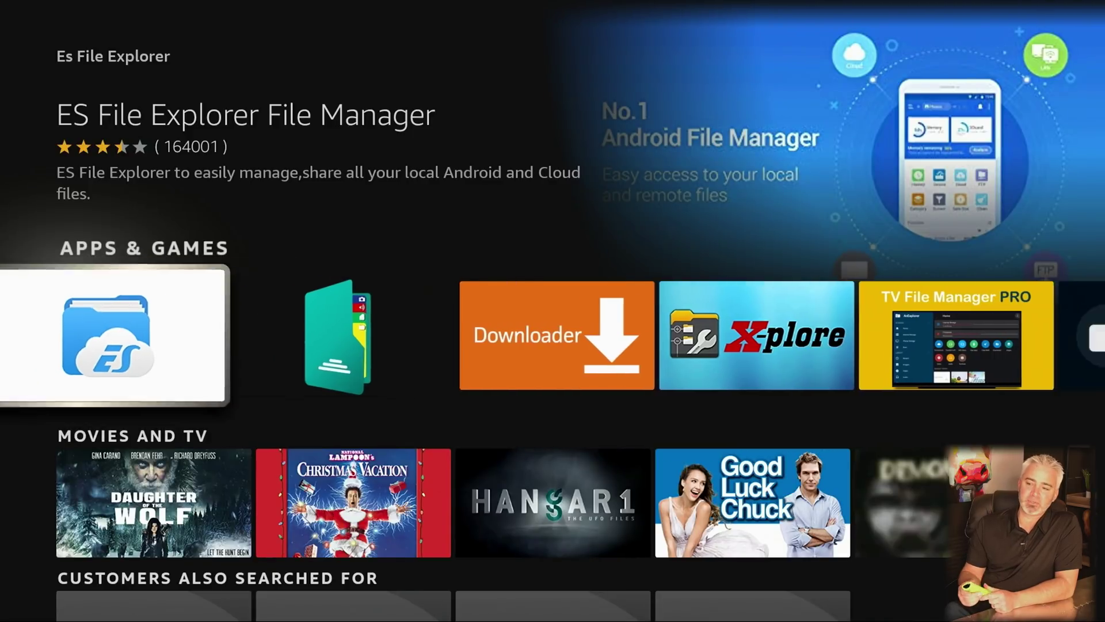
Open the ES File Explorer File Manager page and download the app
key(Return)
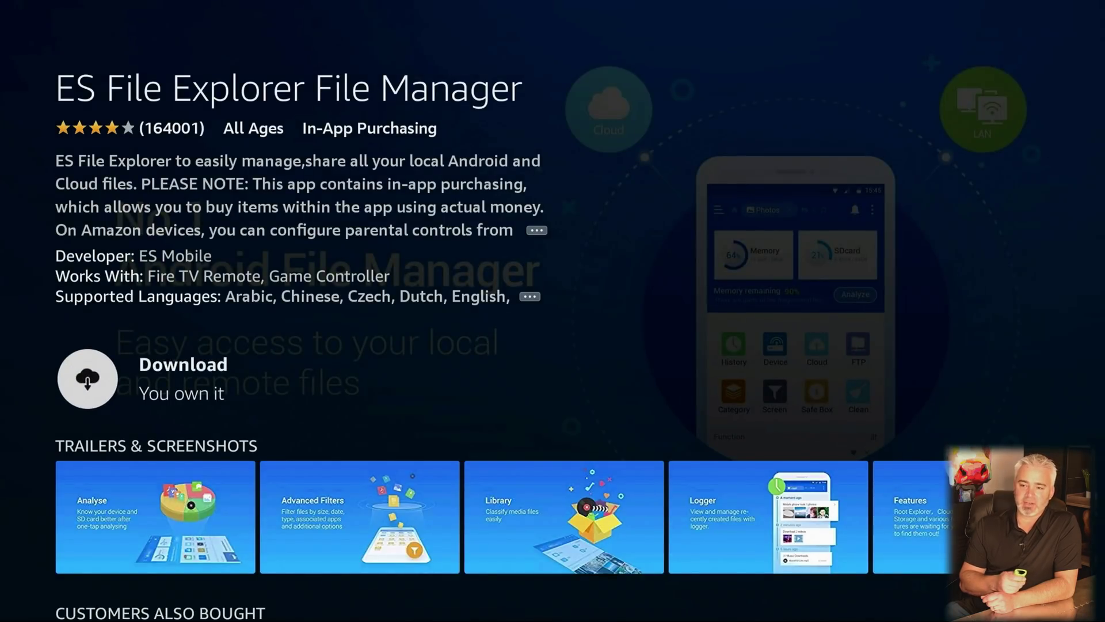
key(Return)
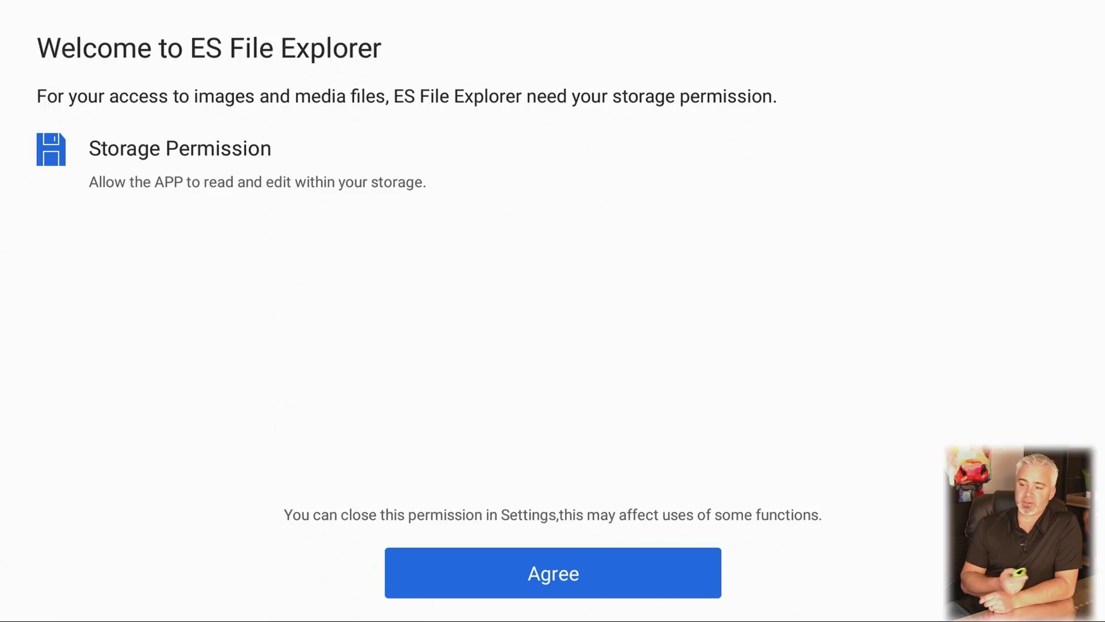
Agree to the storage permission and close the ES PREMIUM upgrade offer
key(Down)
key(Return)
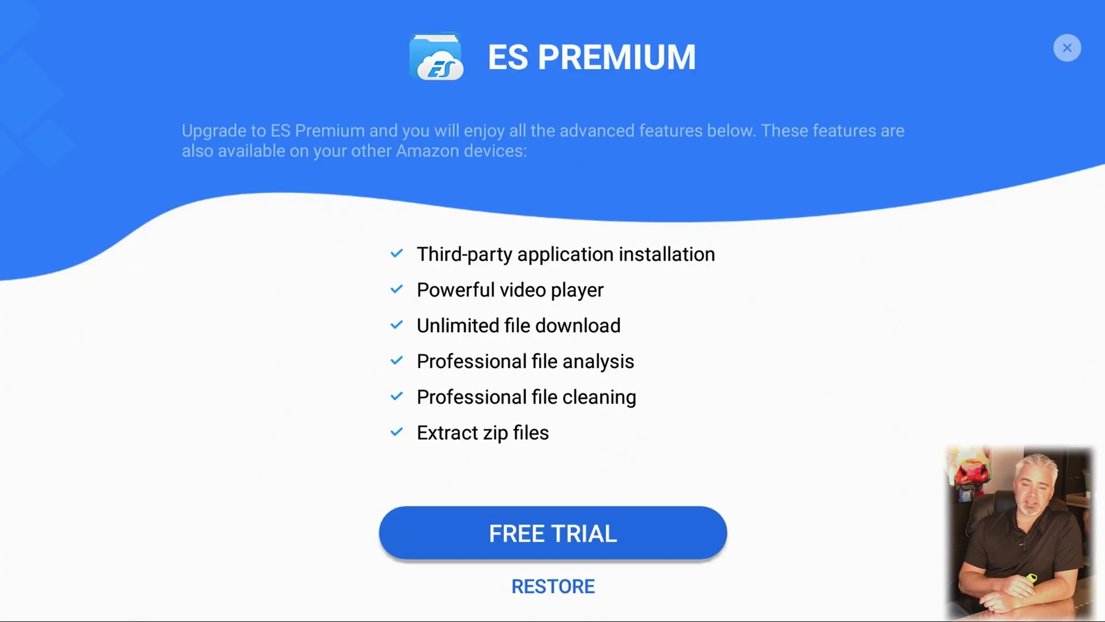
key(Up)
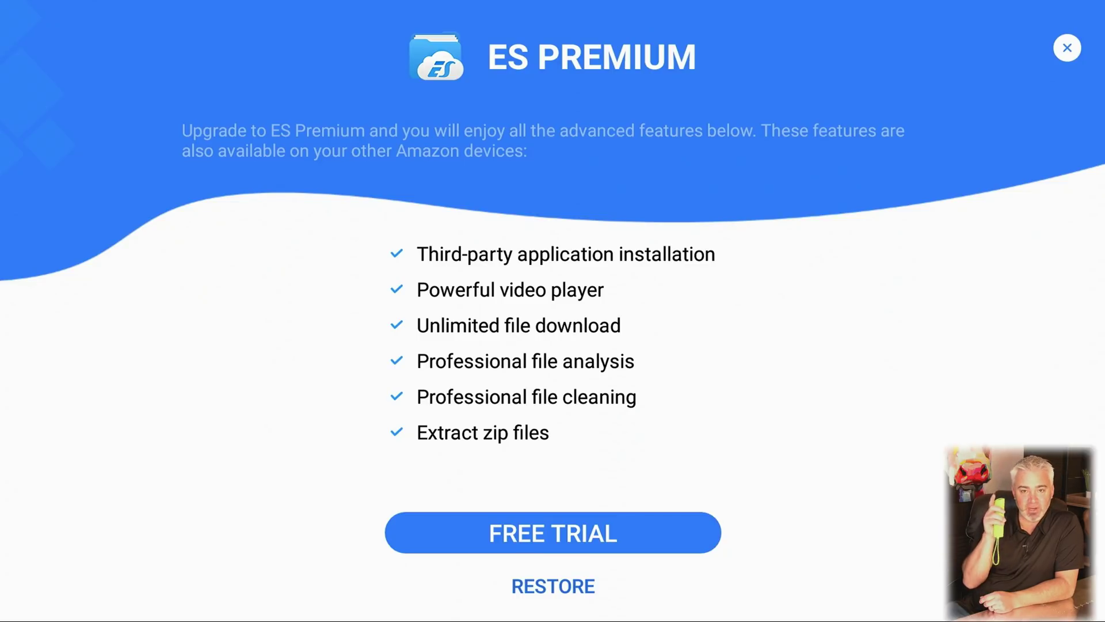
key(Return)
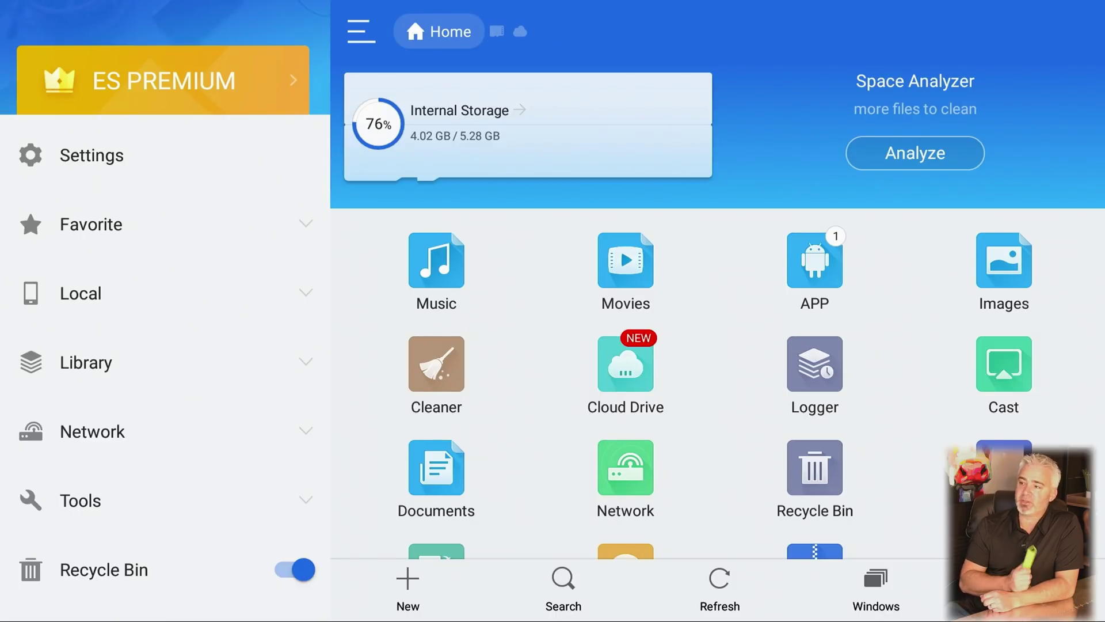
click(1004, 268)
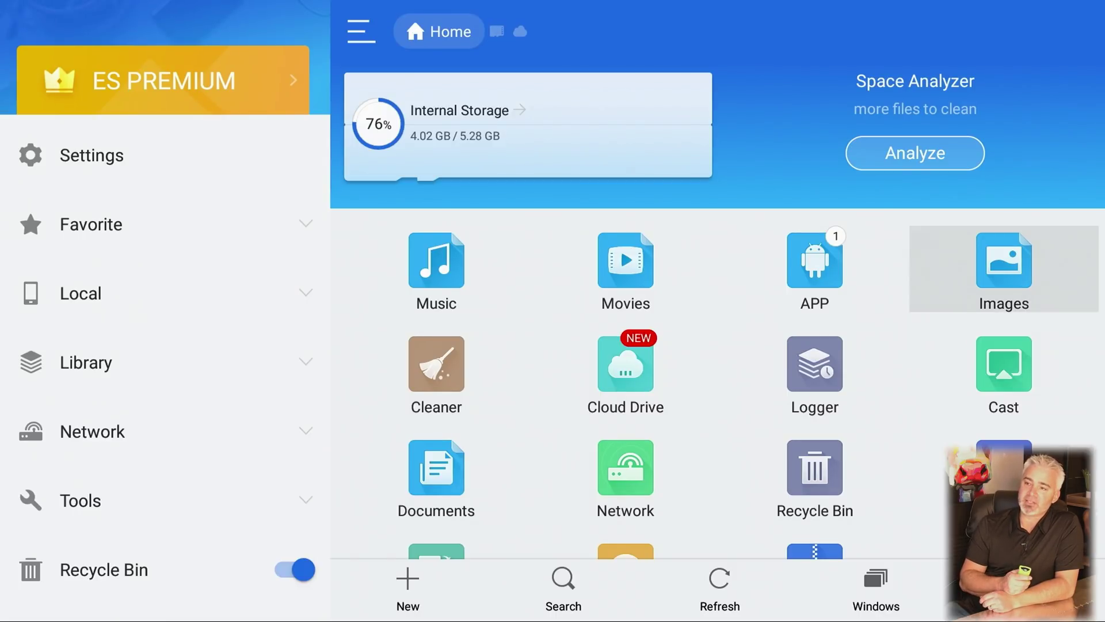
click(815, 268)
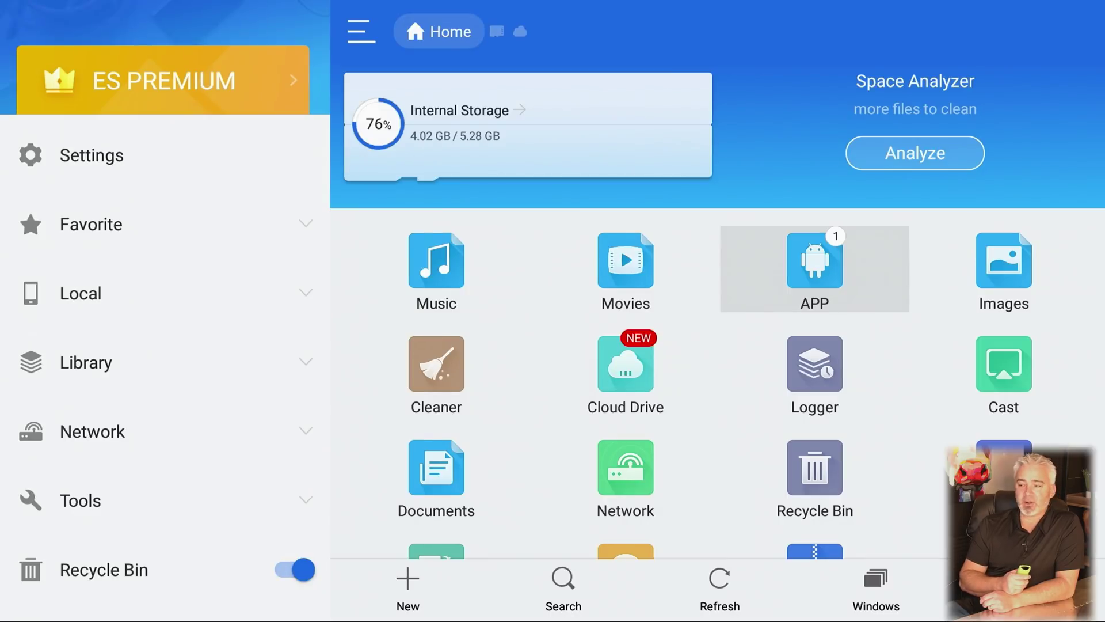
click(625, 268)
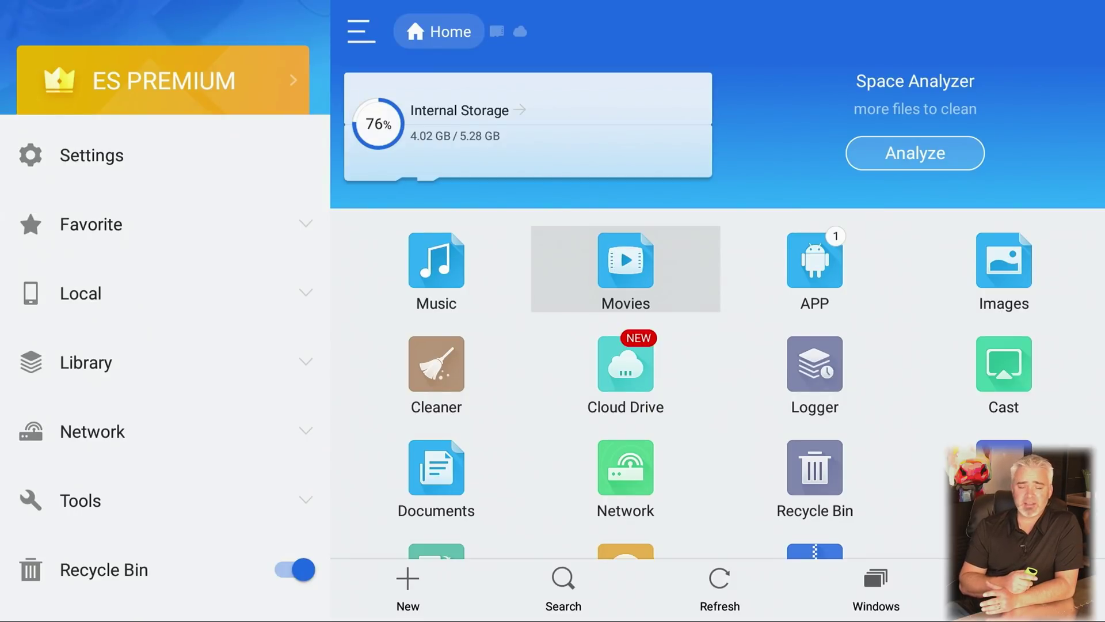
key(Return)
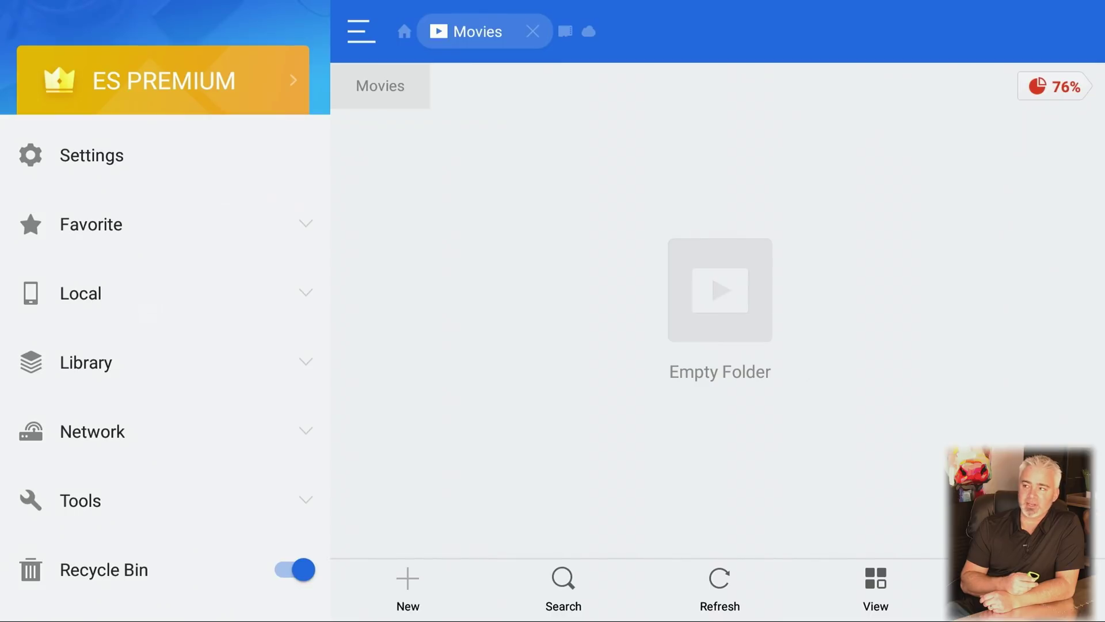
key(Escape)
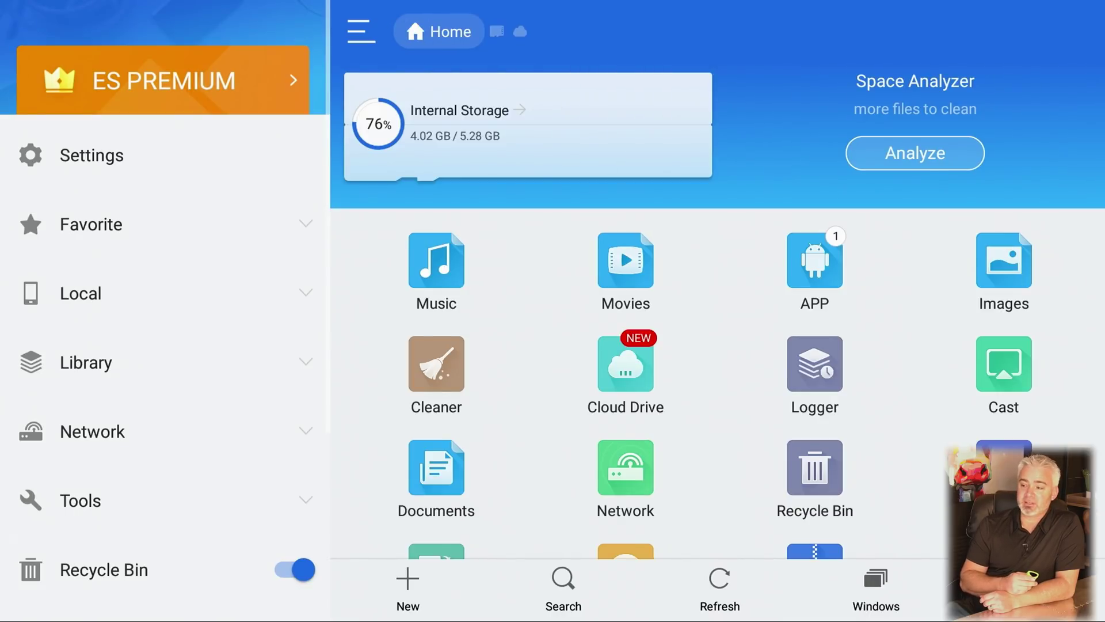
key(Down)
key(Down)
key(Down)
key(Right)
key(Right)
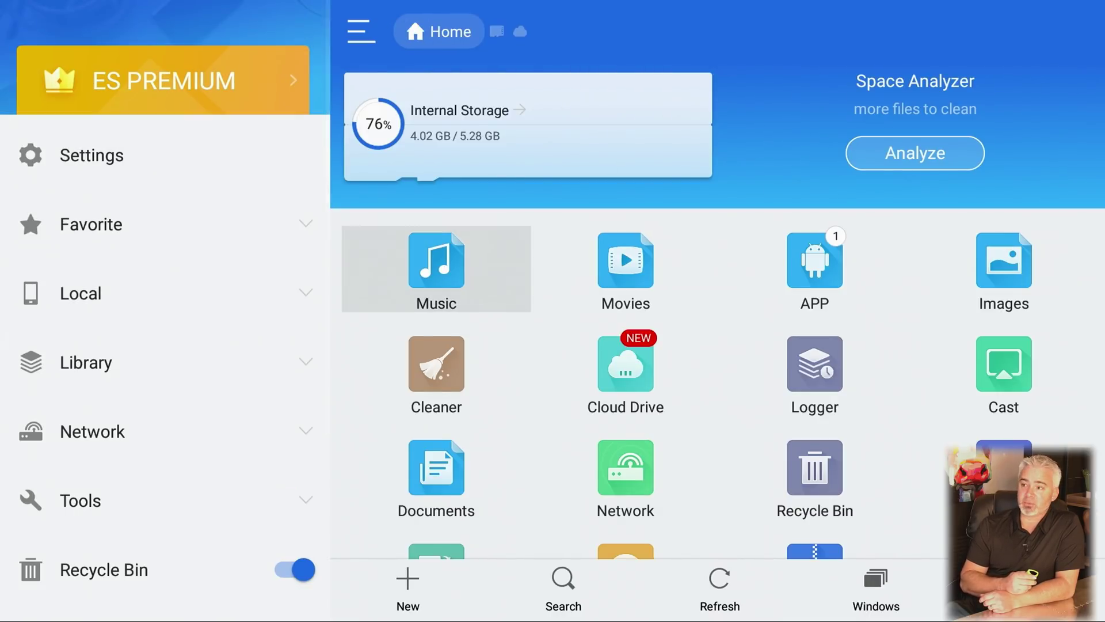
key(Right)
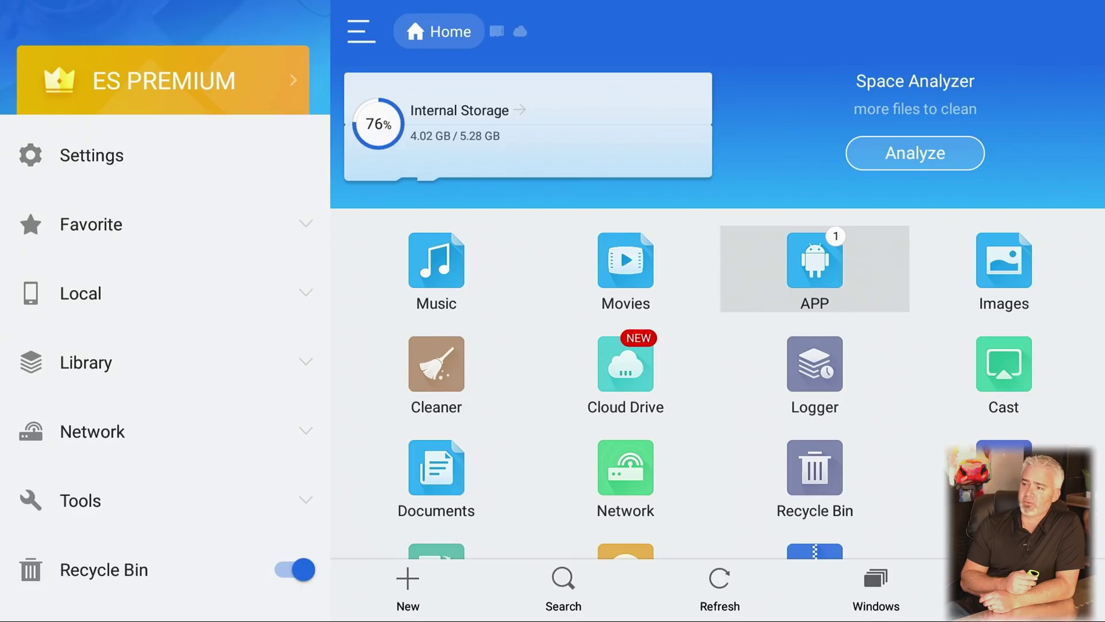
Open the APP category and browse the list of installed apps
key(Return)
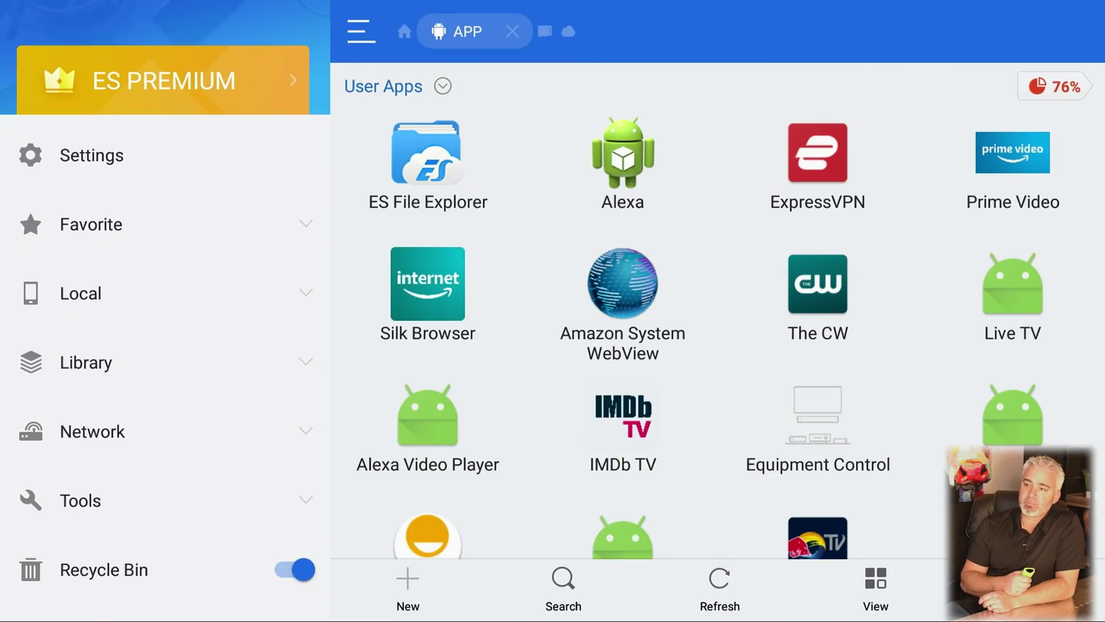
key(Down)
key(Down)
key(Down)
key(Down)
key(Down)
key(Down)
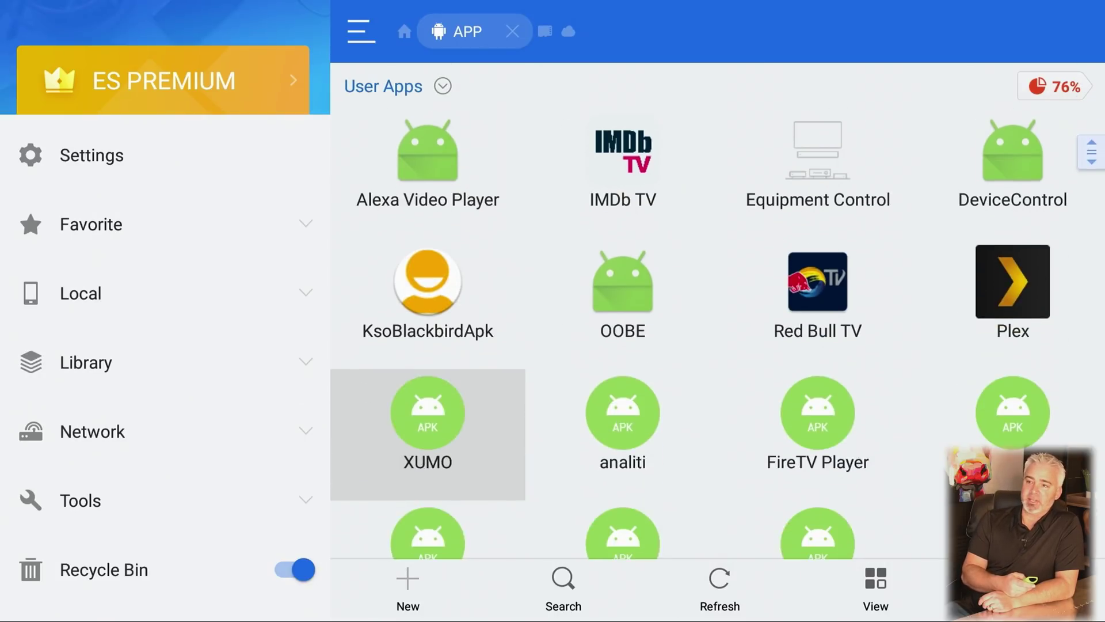
key(Down)
key(Down)
key(Down)
key(Right)
key(Down)
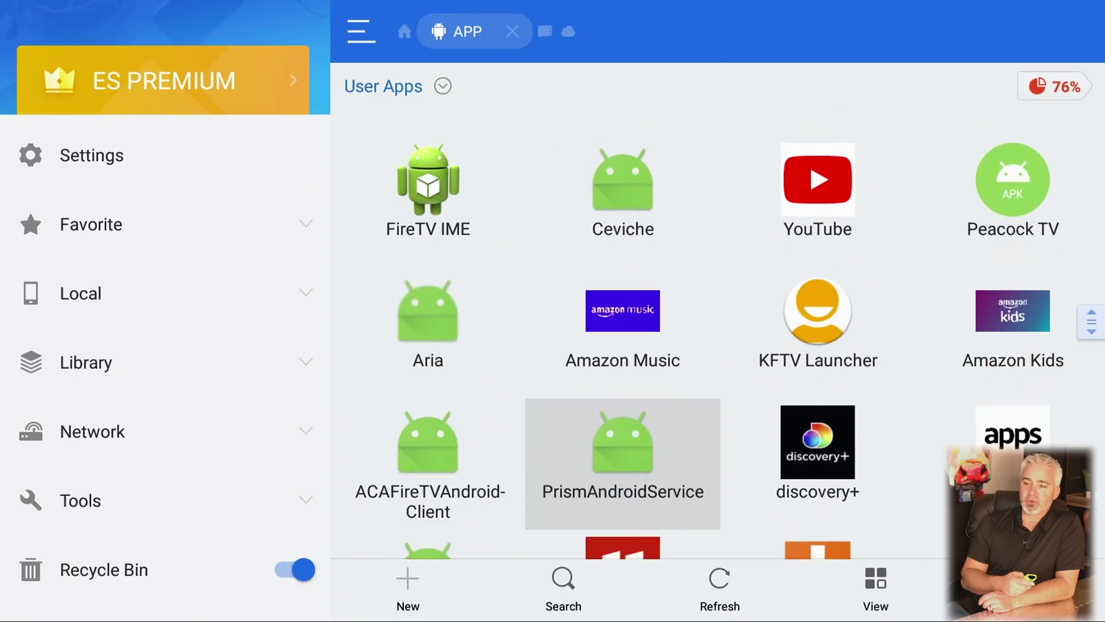
key(Up)
key(Up)
key(Up)
key(Up)
key(Up)
key(Up)
key(Up)
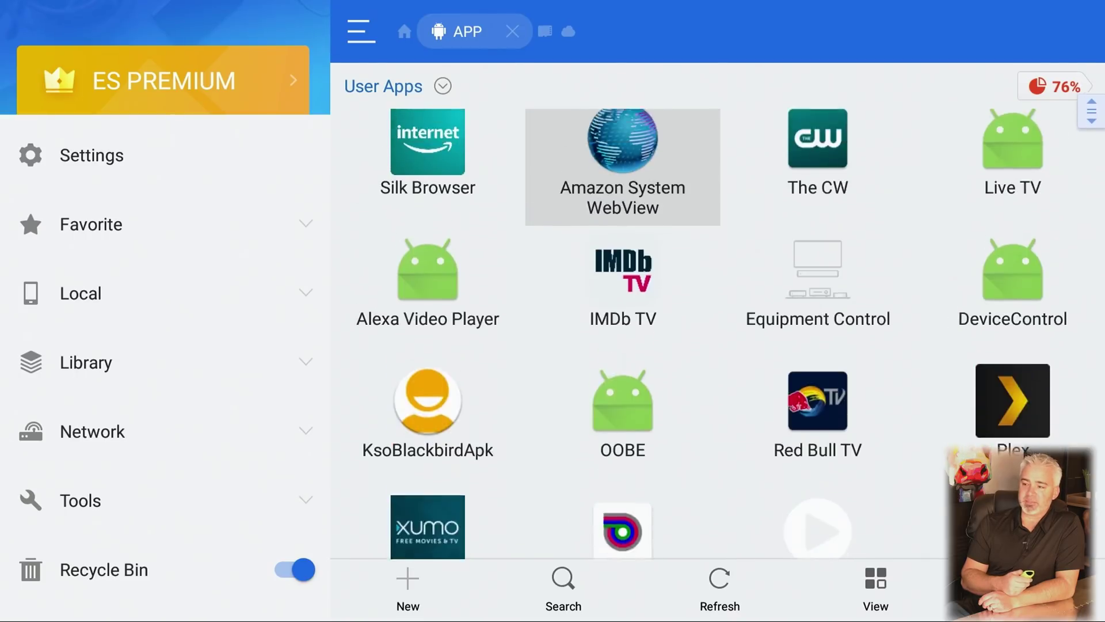
key(Up)
key(Left)
Switch the app listing to All apks, revealing five .apk files with sterlingtv.apk focused
key(Up)
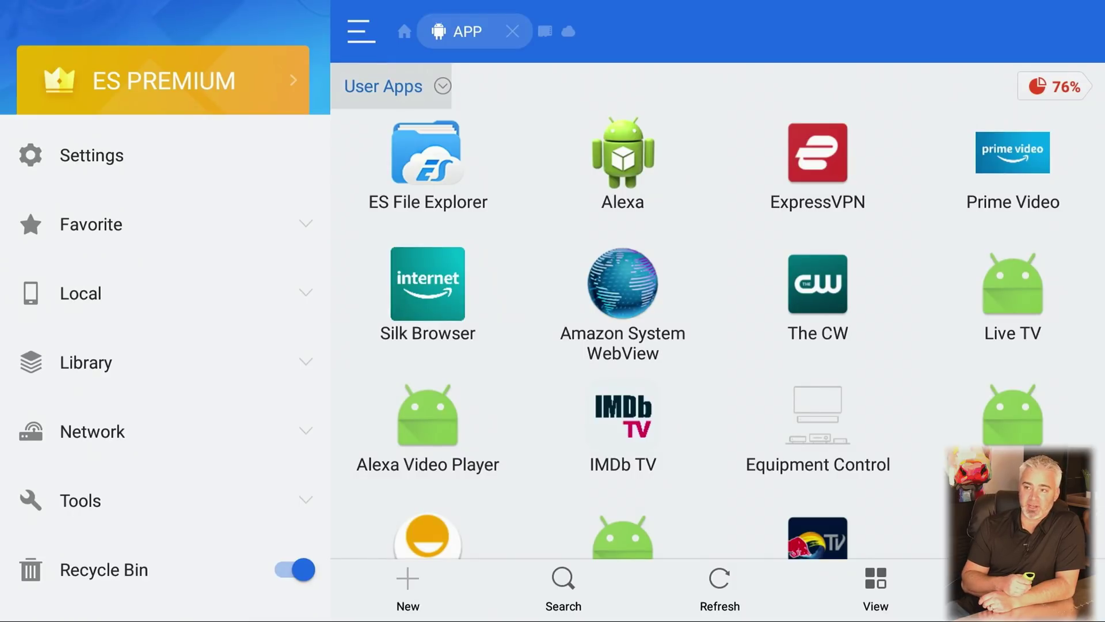
key(Return)
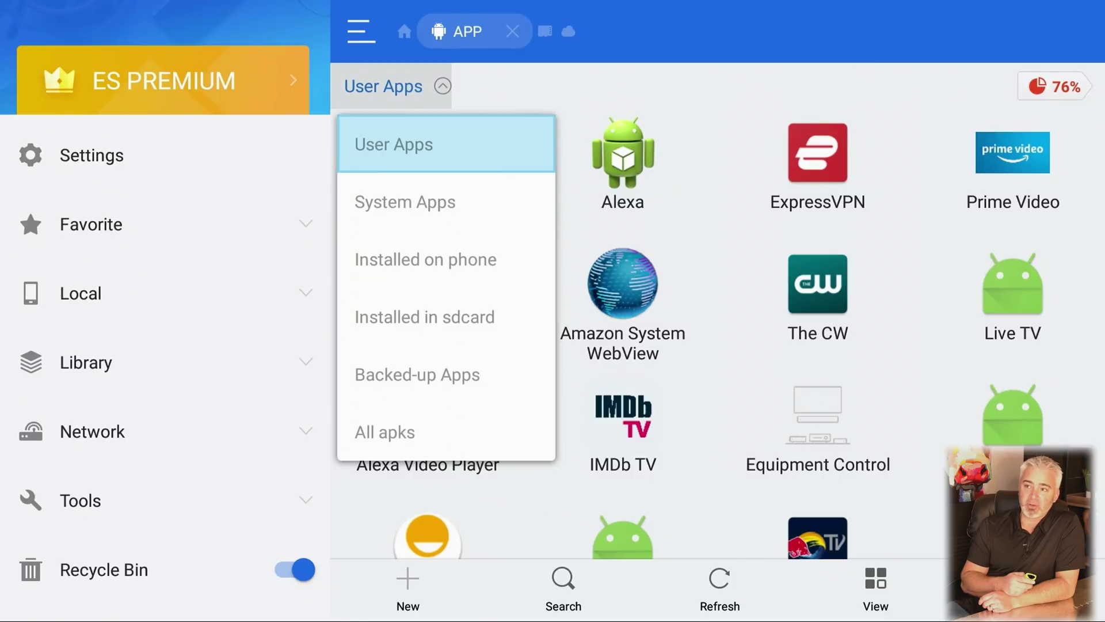
key(Down)
key(Down)
key(Down)
key(Down)
key(Down)
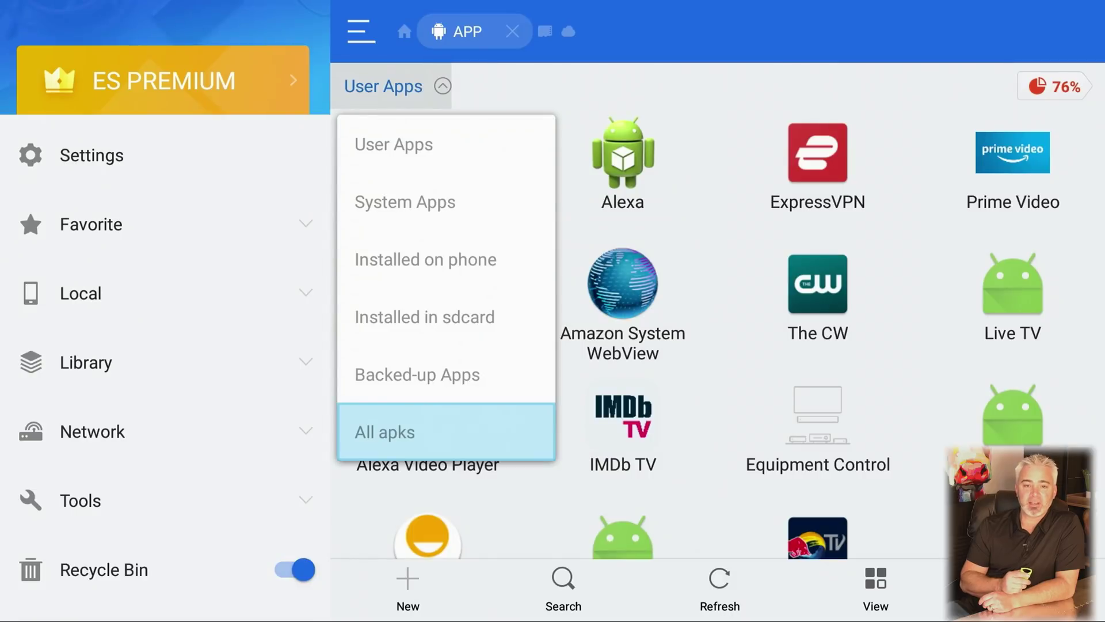
key(Return)
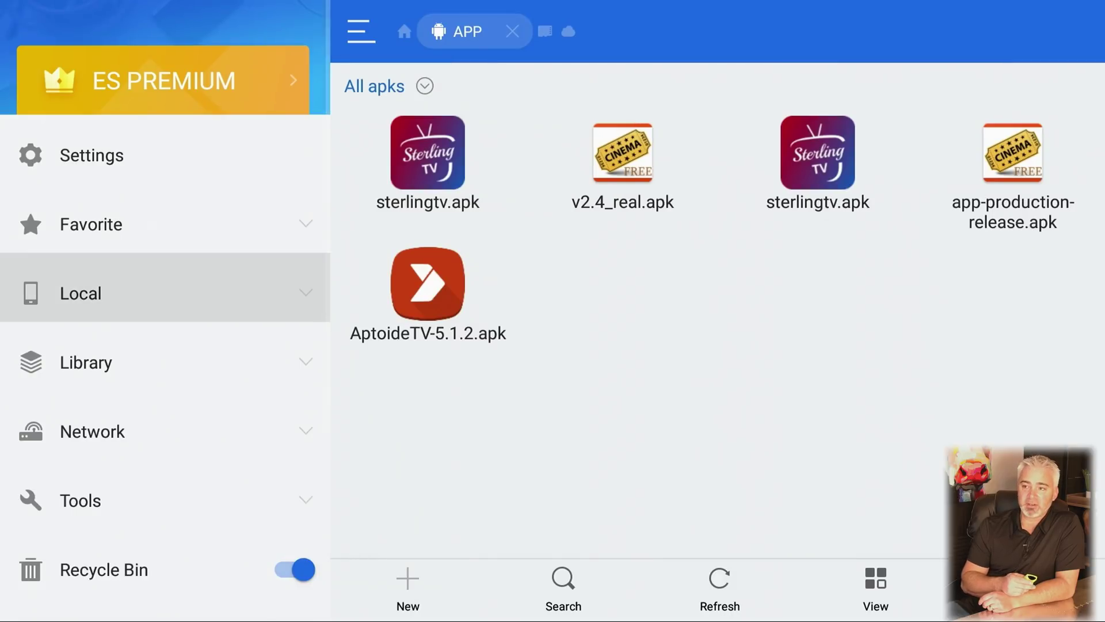
key(Right)
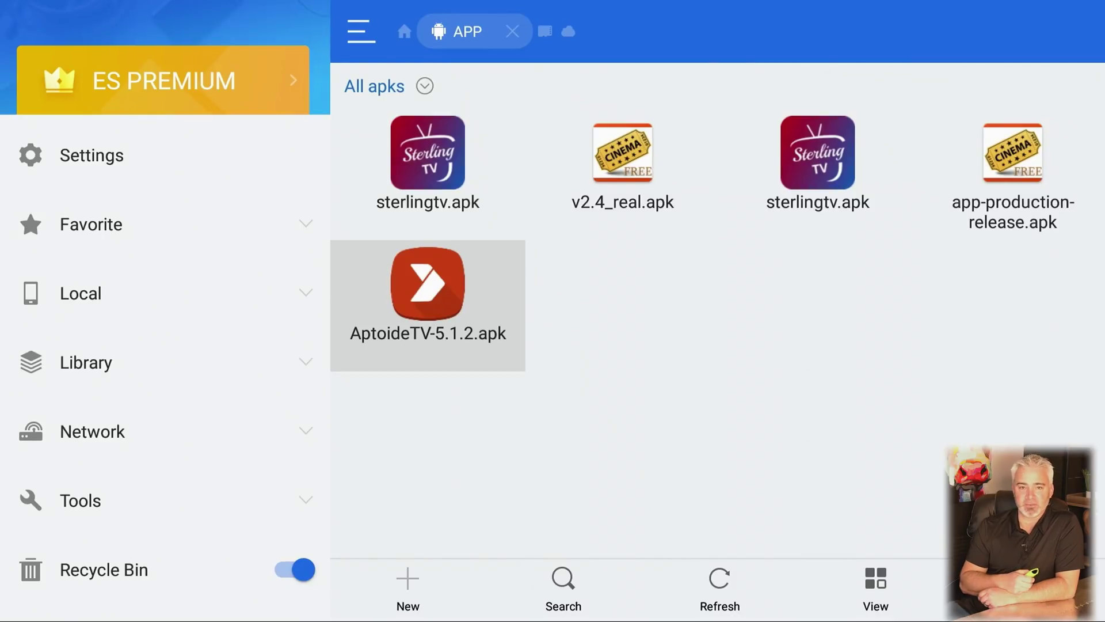
key(Up)
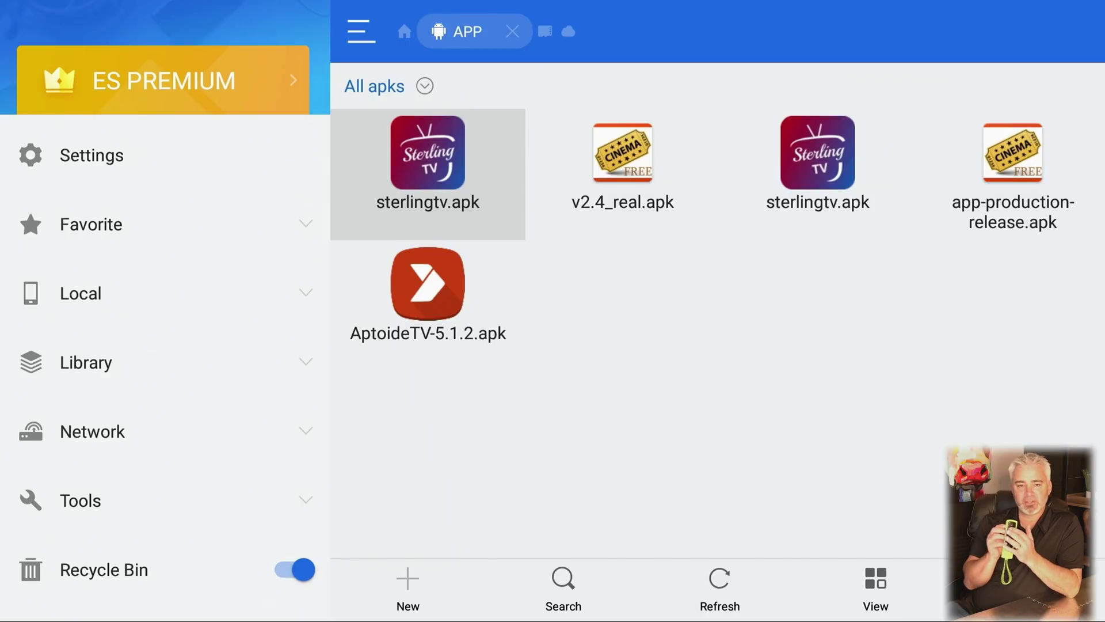
Mark both sterlingtv.apk, AptoideTV-5.1.2.apk, v2.4_real.apk and app-production-release.apk for deletion
key(Return)
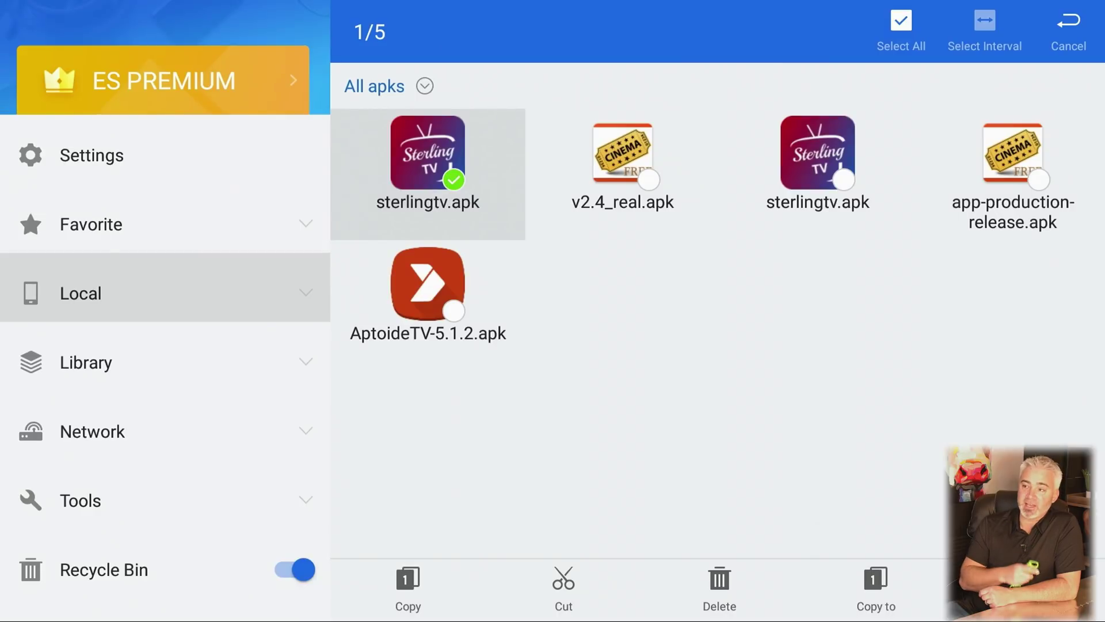
key(Right)
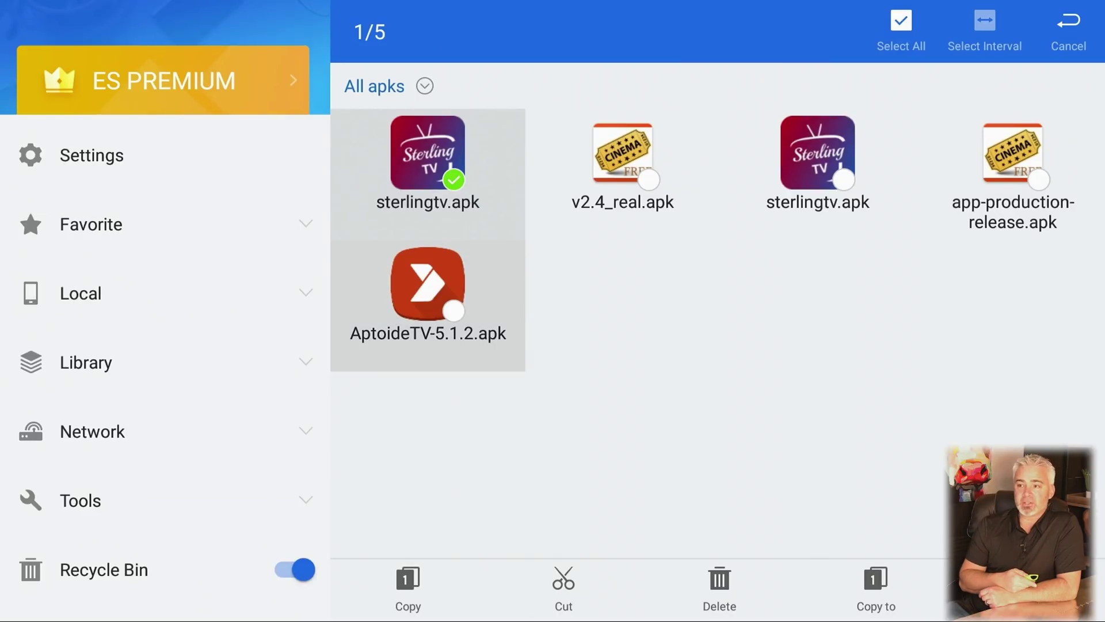
key(Return)
key(Up)
key(Right)
key(Return)
key(Right)
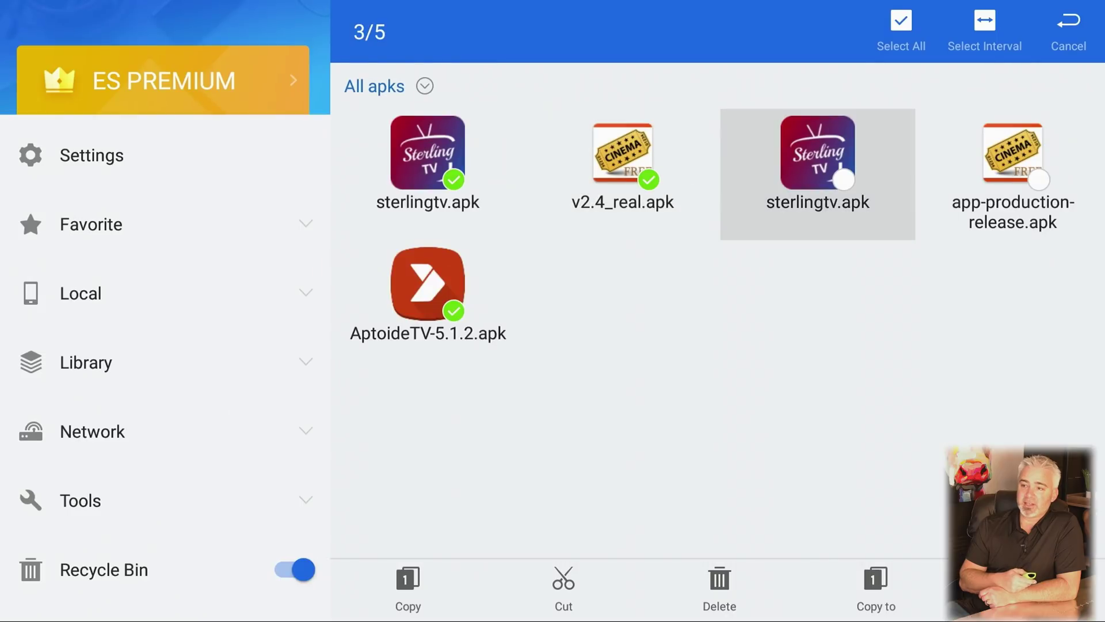
key(Return)
key(Right)
key(Return)
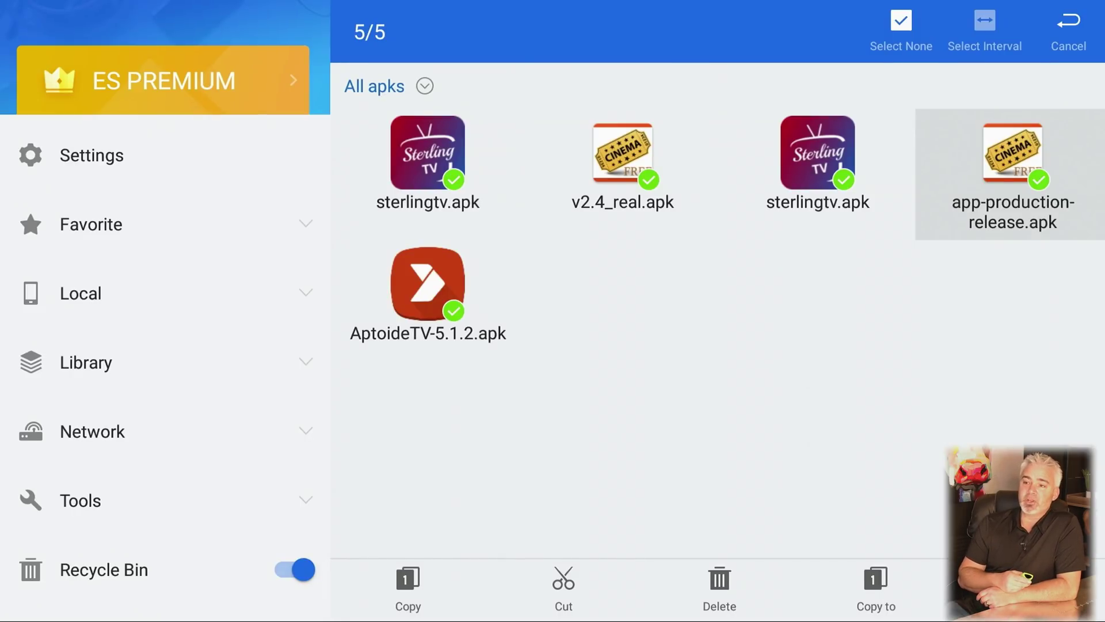
Bring focus to the Delete action for the five selected APK files
key(Down)
key(Left)
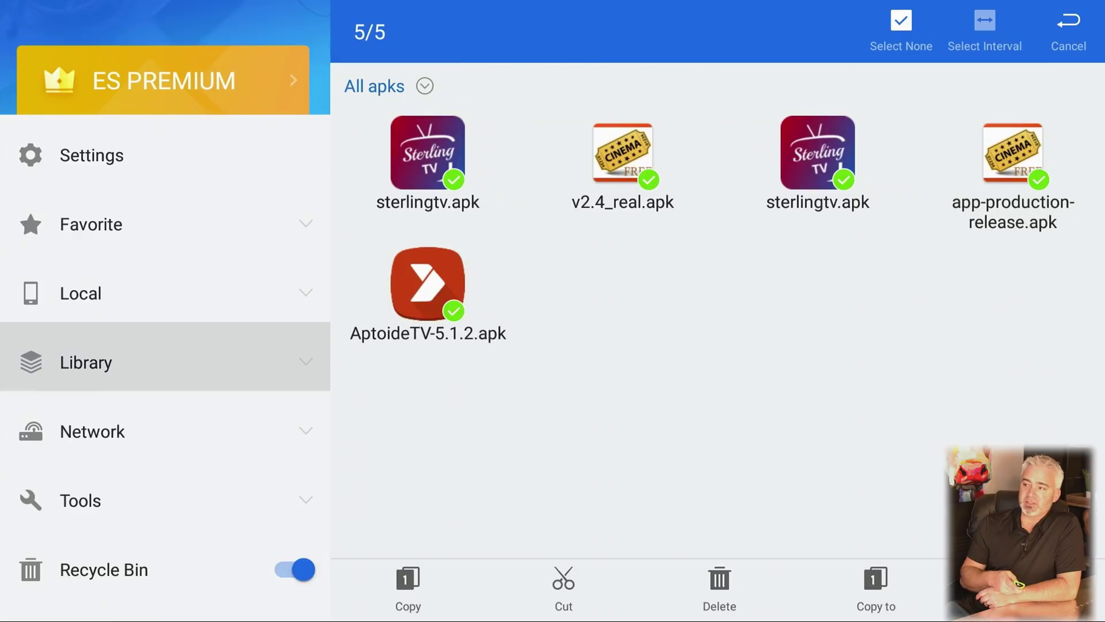
key(Right)
key(Left)
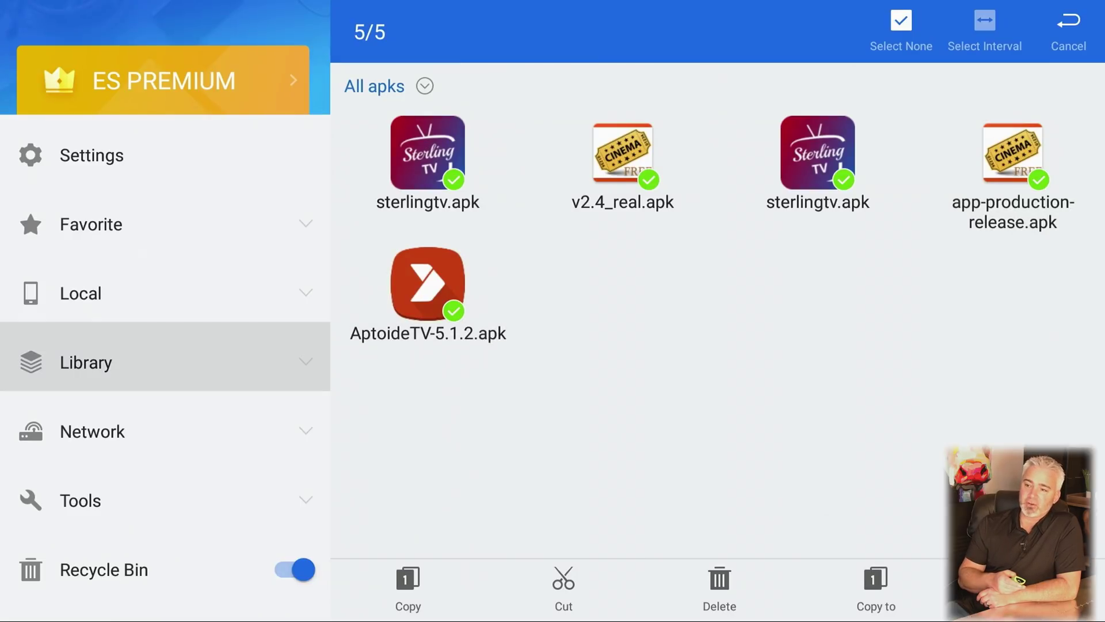
key(Up)
key(Down)
key(Down)
key(Down)
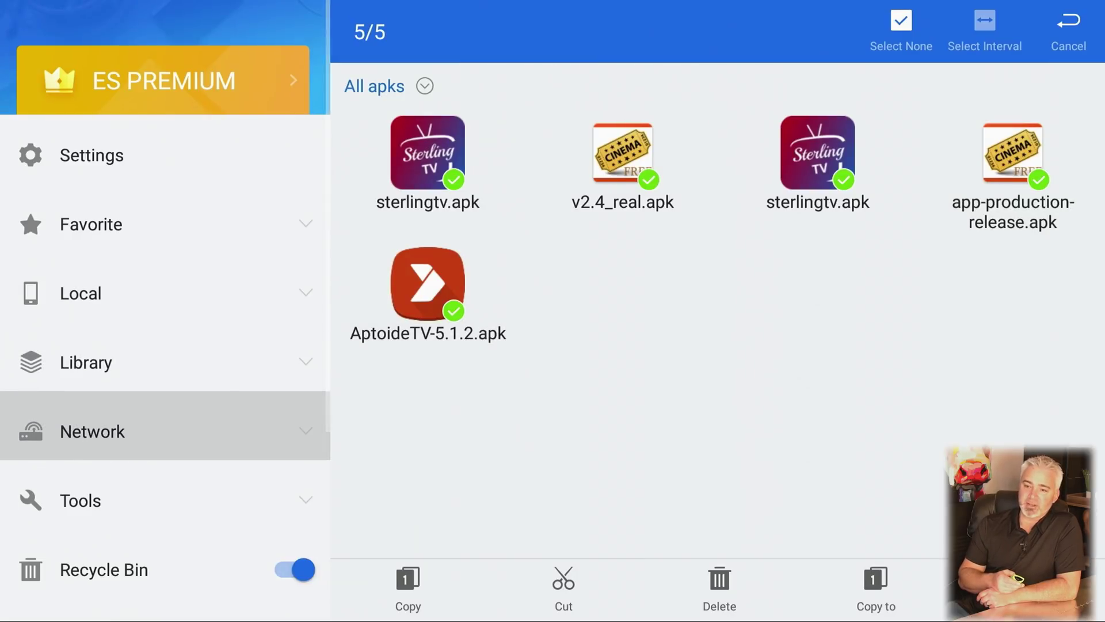
key(Down)
key(Down)
key(Down)
key(Down)
key(Down)
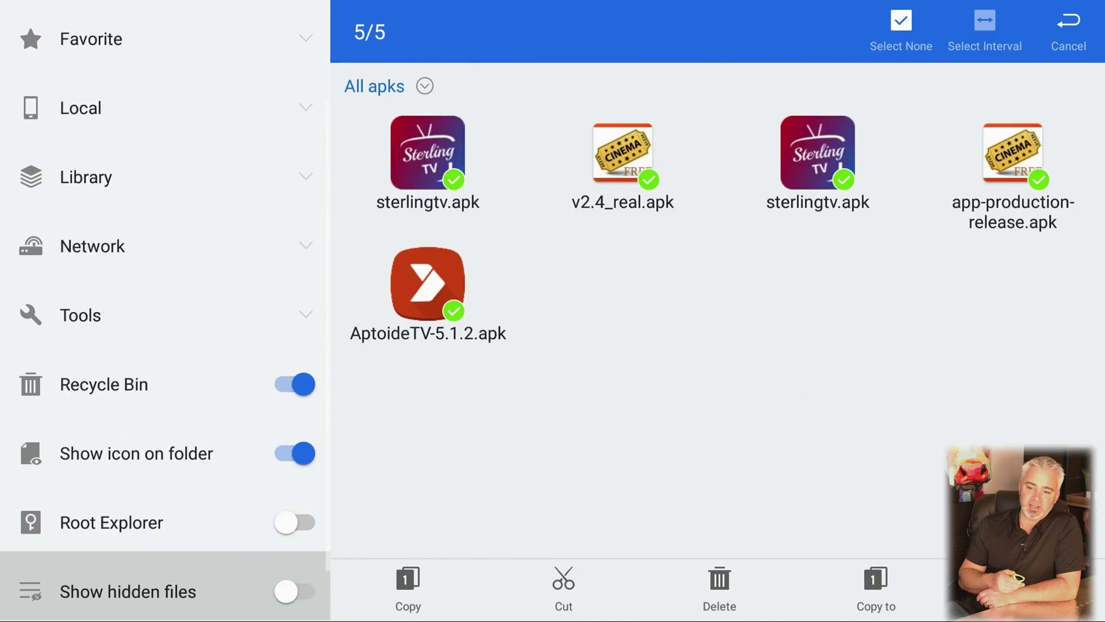
key(Right)
key(Right)
key(Right)
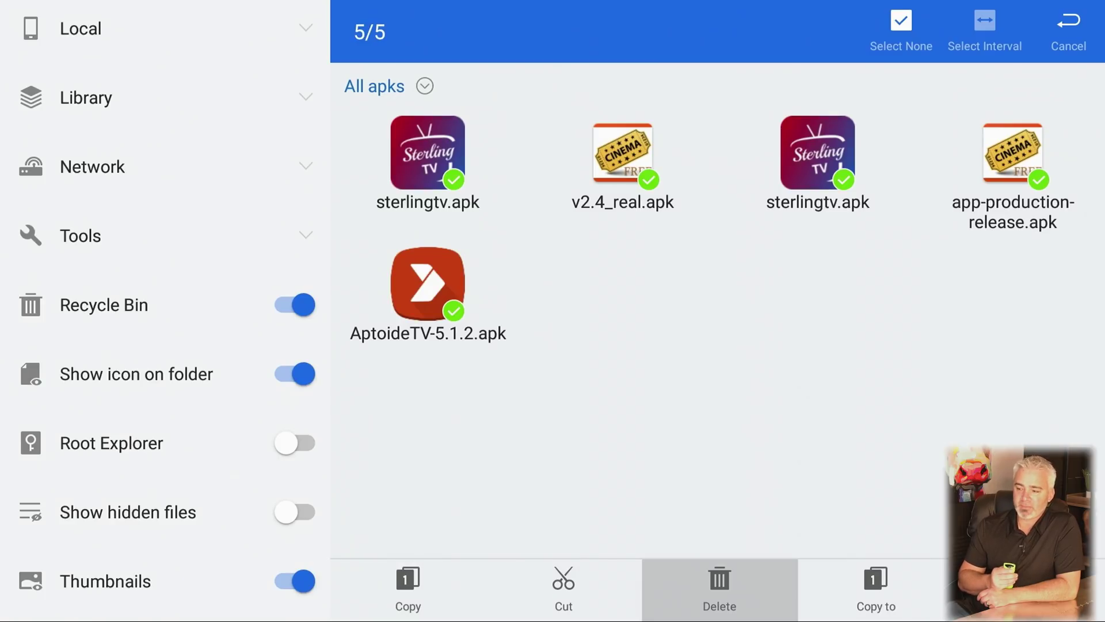
Permanently delete the five APKs with 'Move to recycle bin' unchecked, then return home
key(Return)
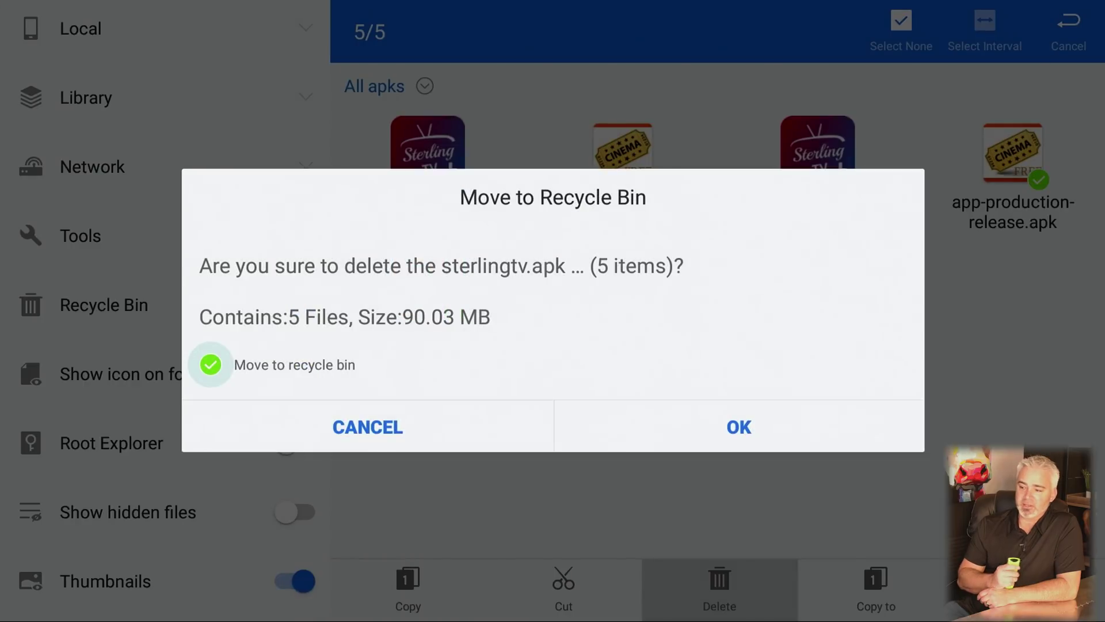
key(Down)
key(Up)
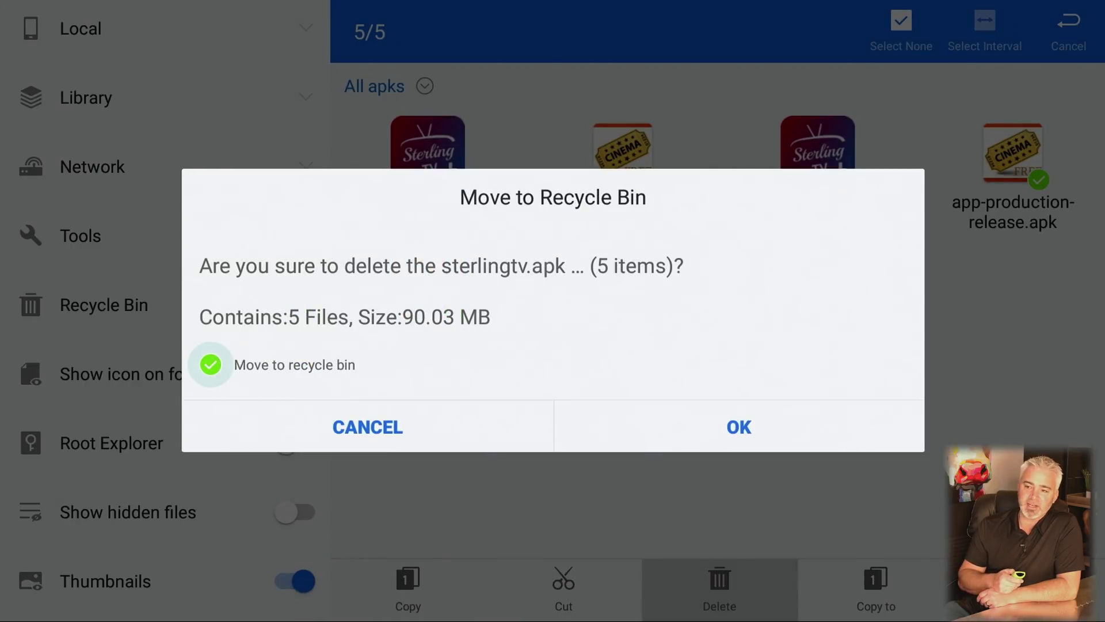
key(Return)
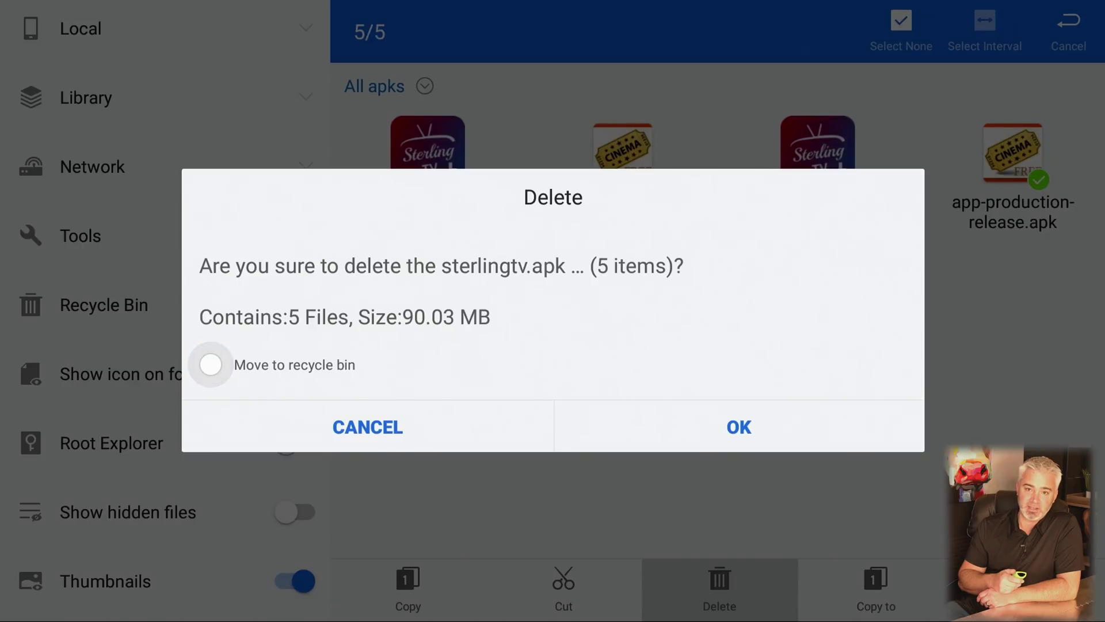
key(Down)
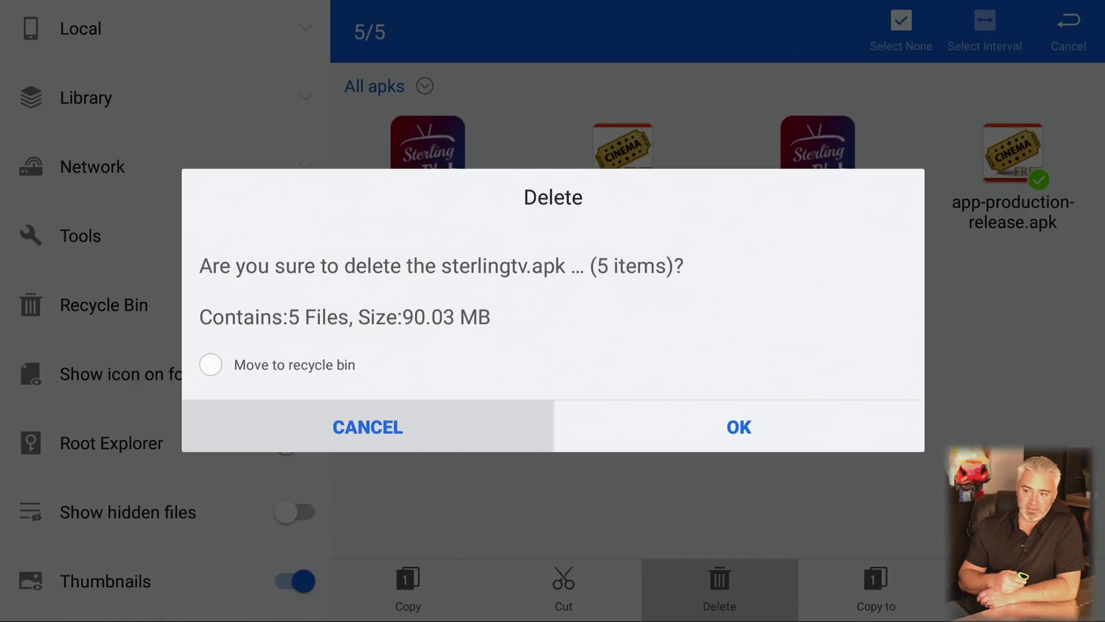
key(Right)
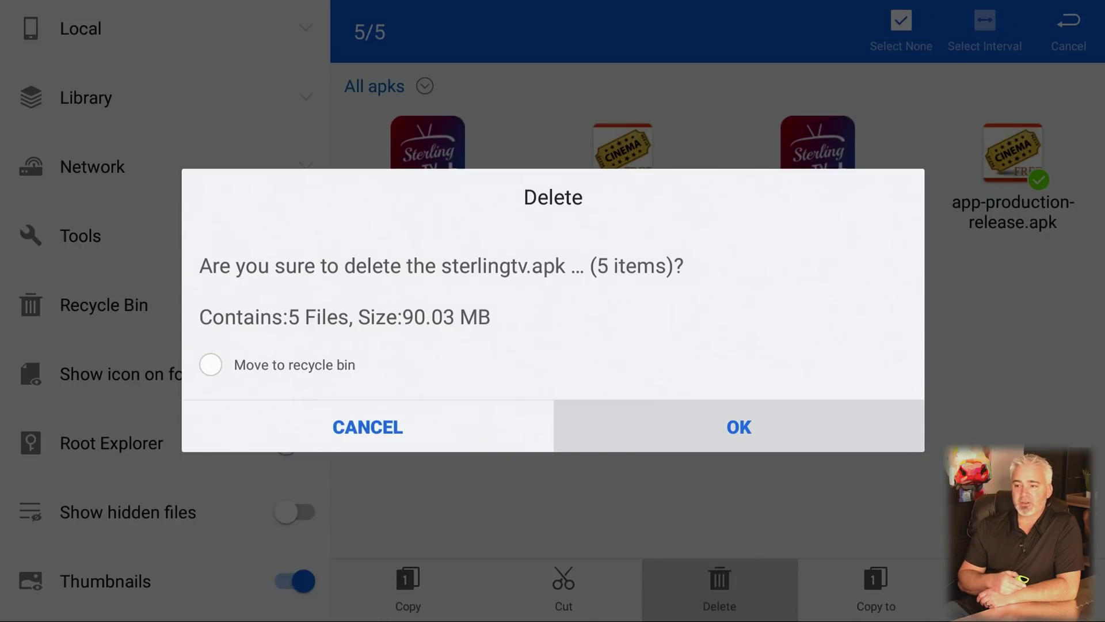
key(Return)
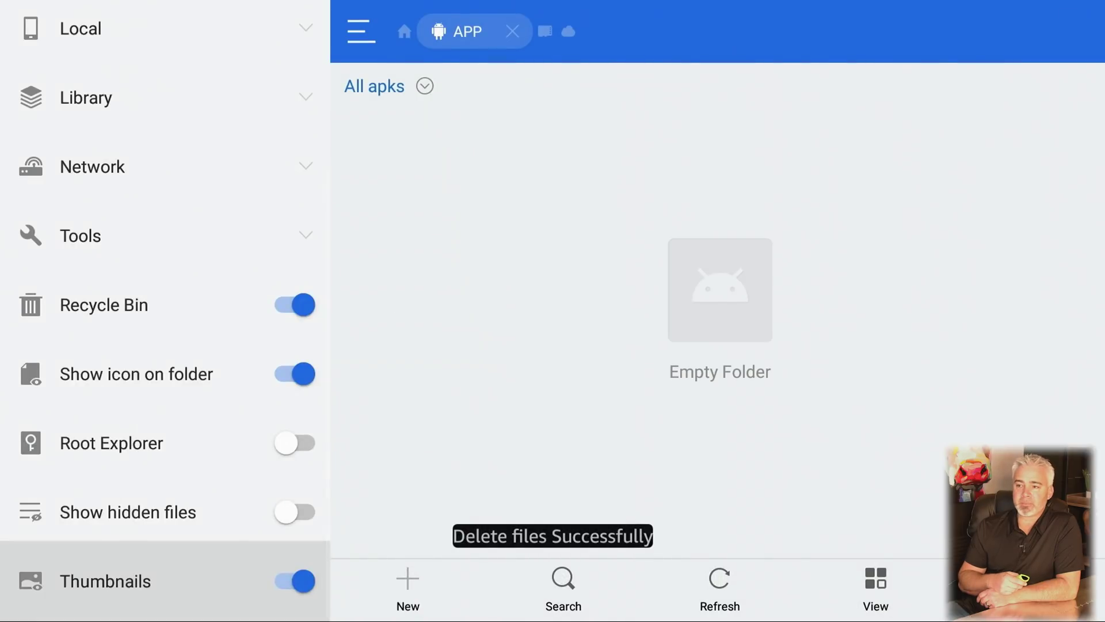
key(Escape)
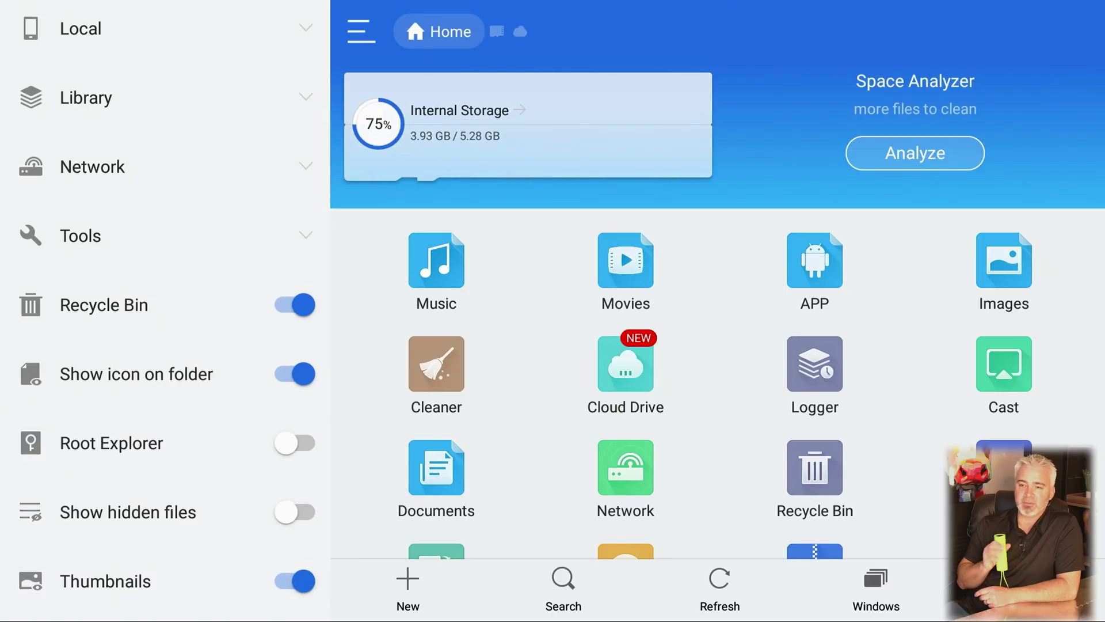
key(Left)
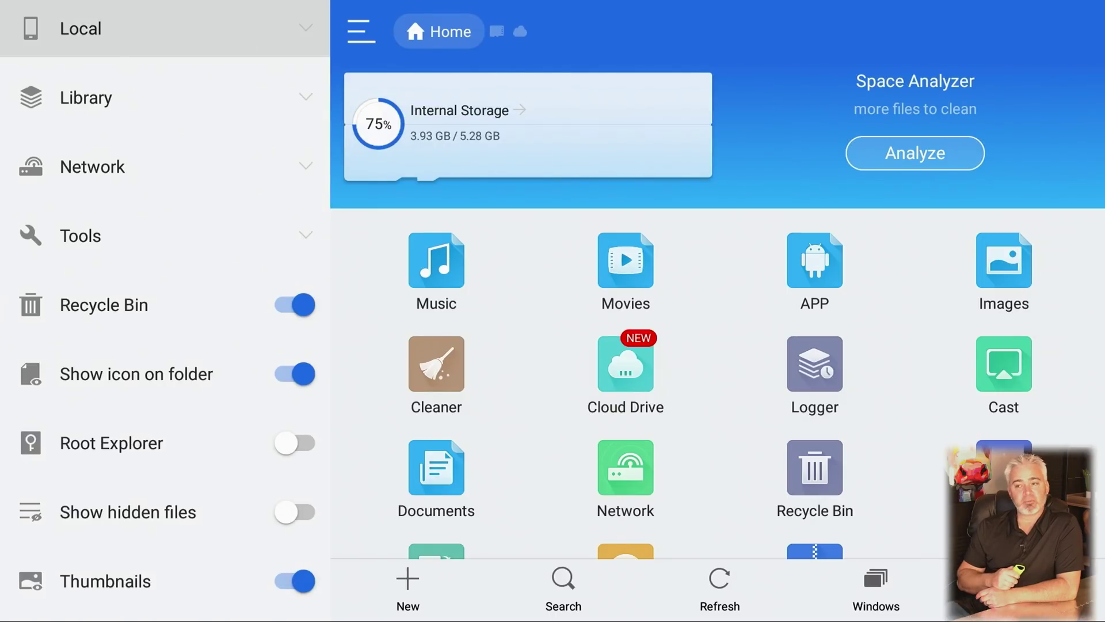
key(Up)
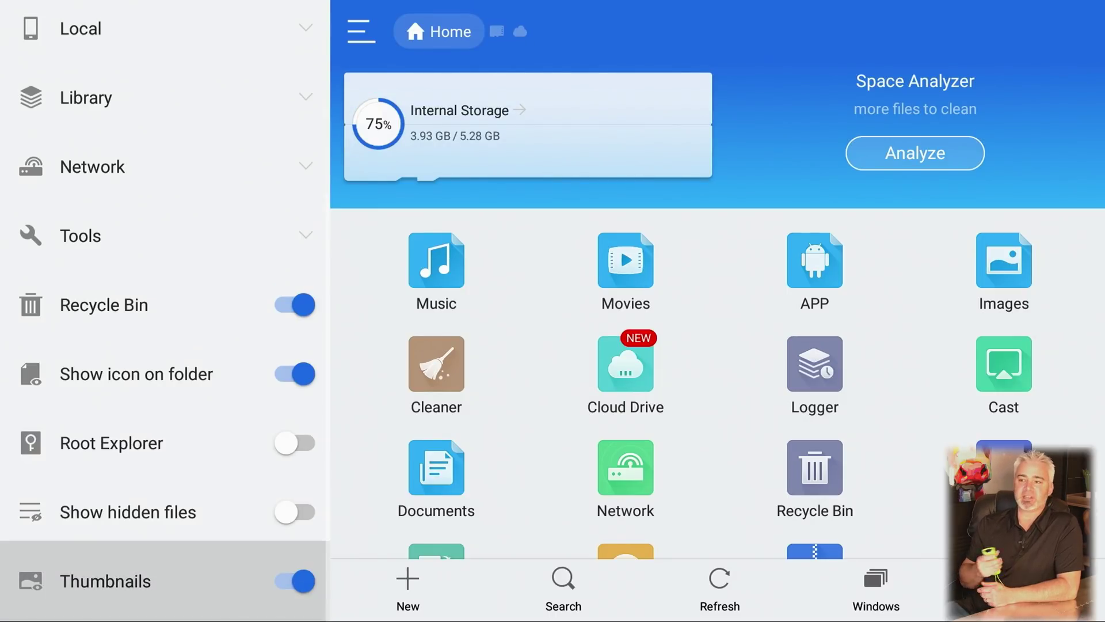
key(Right)
key(Left)
key(Up)
key(Up)
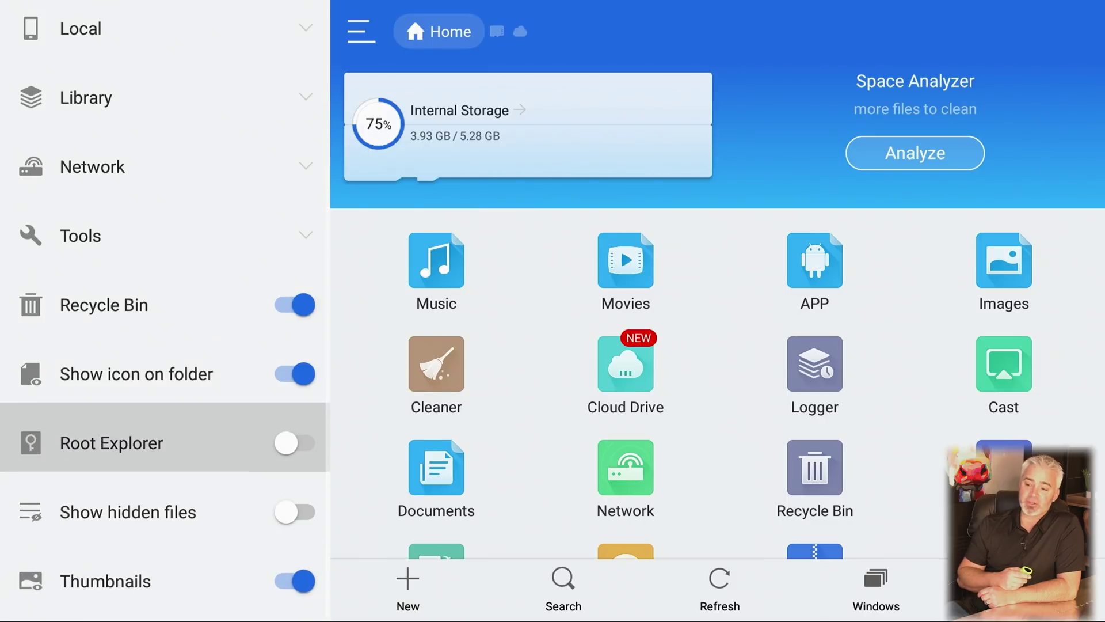
key(Right)
key(Up)
key(Up)
key(Right)
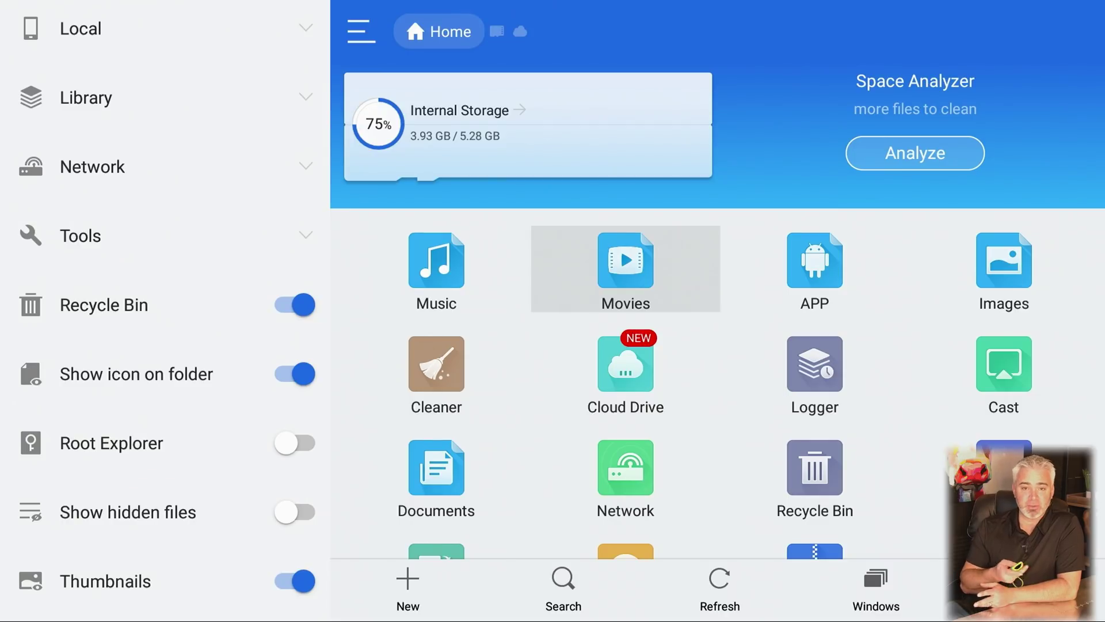
key(Return)
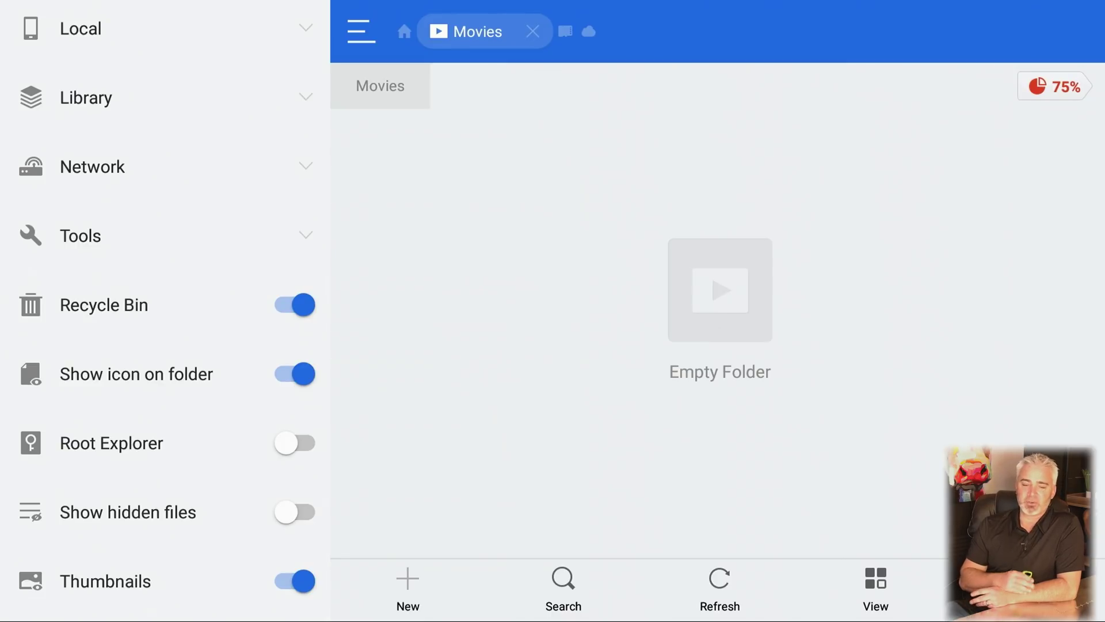
key(Escape)
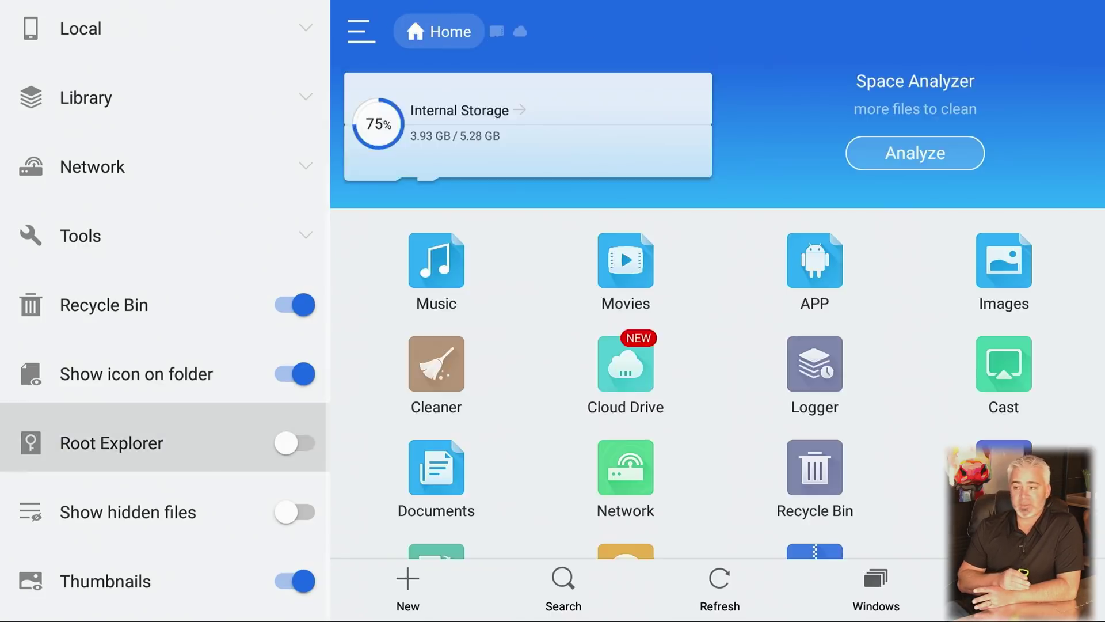
key(Right)
key(Up)
key(Up)
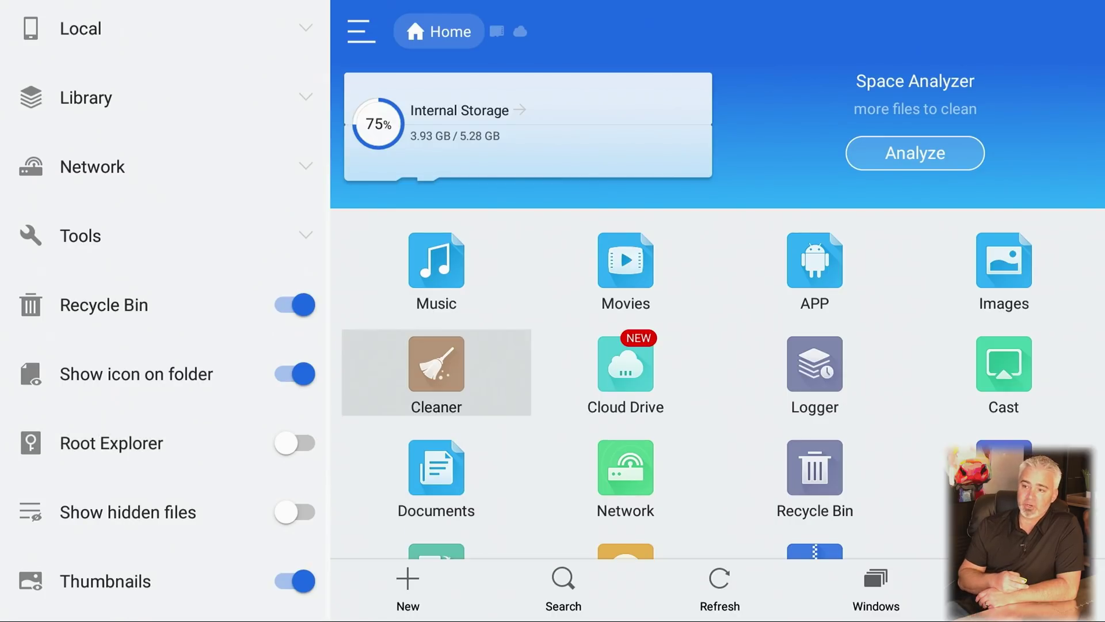
key(Return)
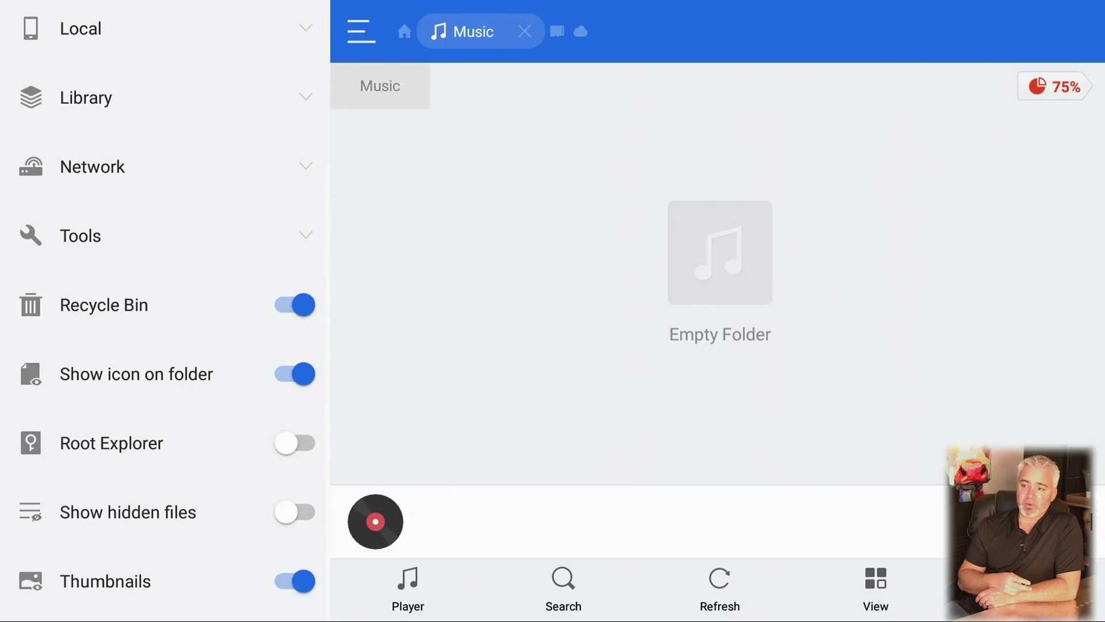
key(Escape)
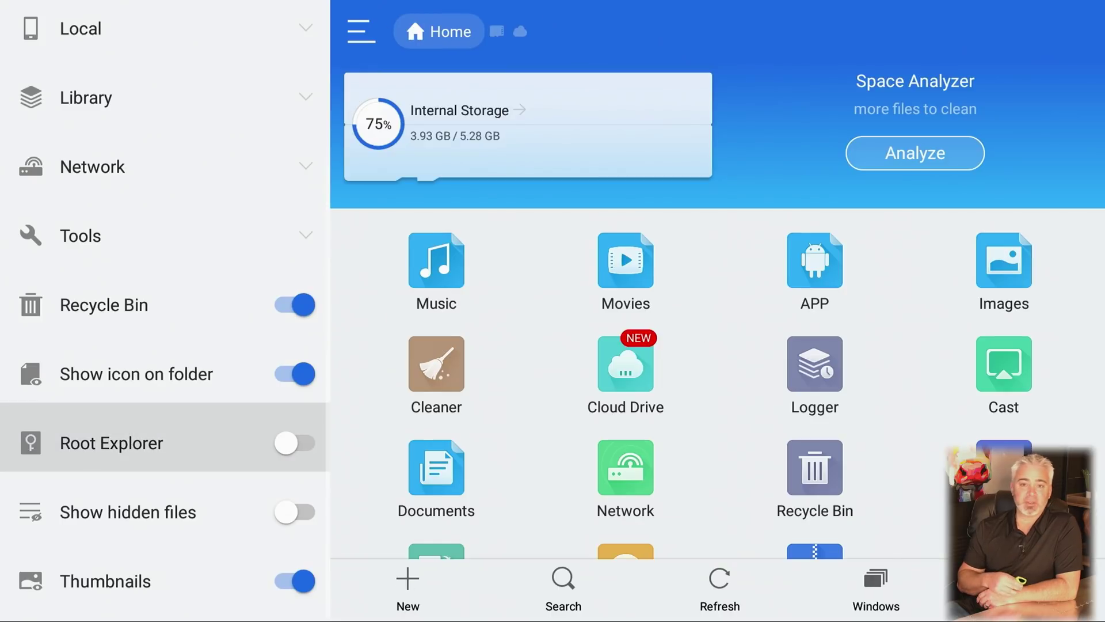
key(Right)
key(Right)
key(Up)
key(Up)
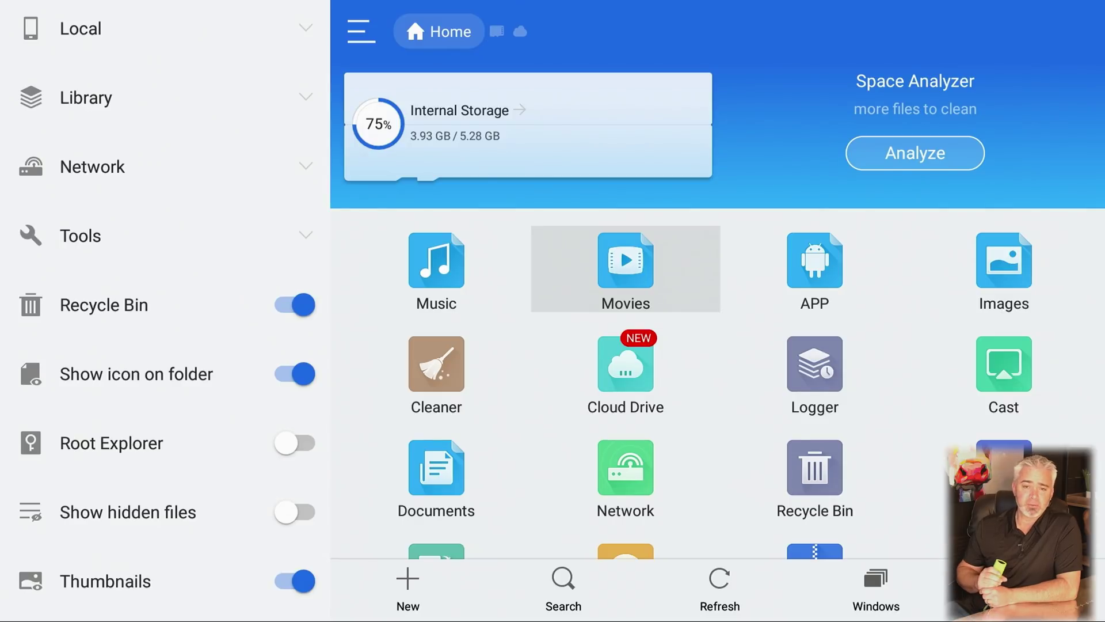
key(Right)
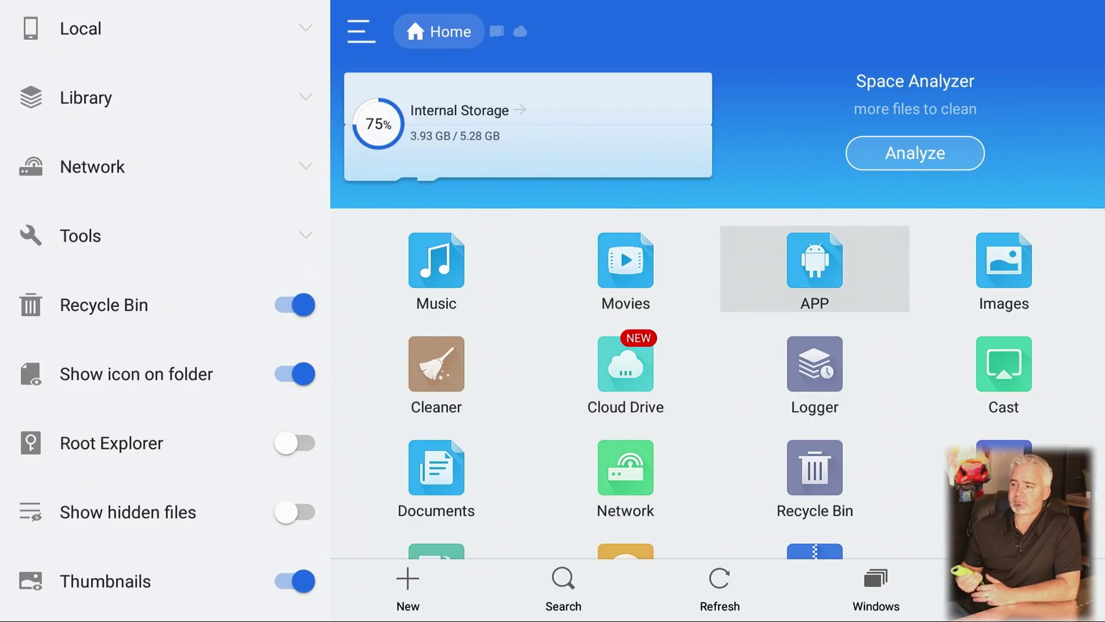
Open the APP category and set its listing to All apks to check for leftovers
key(Return)
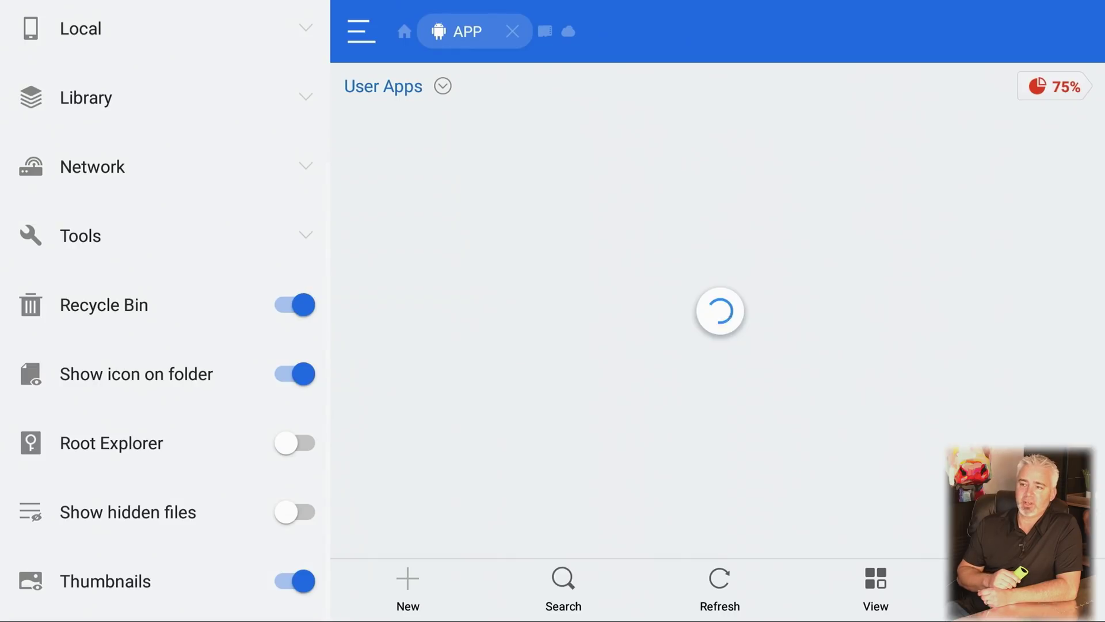
key(Up)
key(Down)
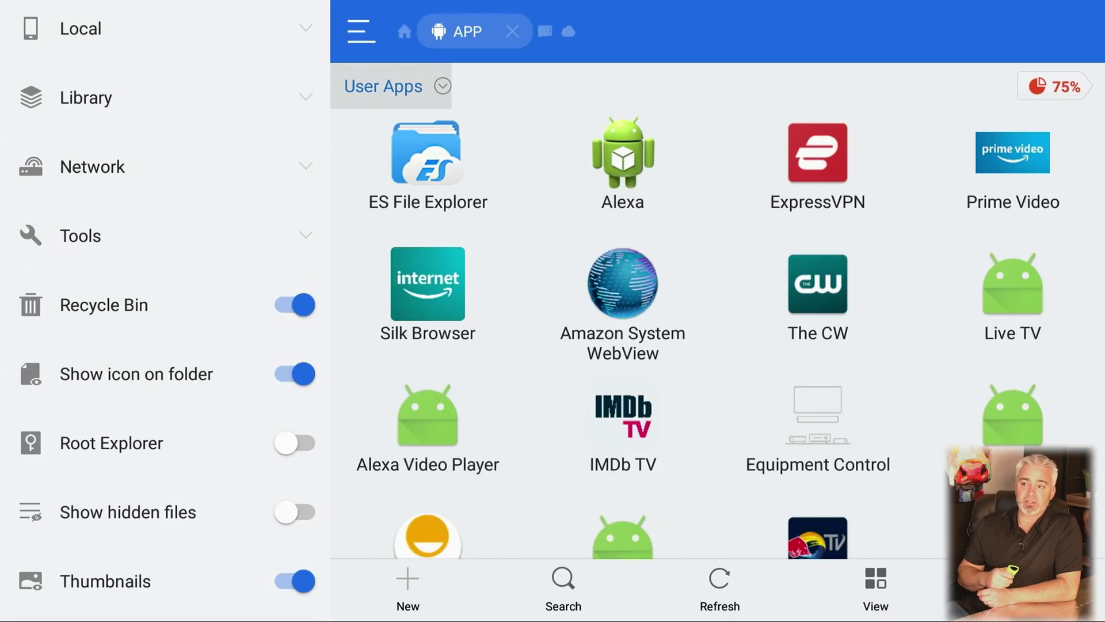
key(Return)
key(Down)
key(Down)
key(Down)
key(Down)
key(Down)
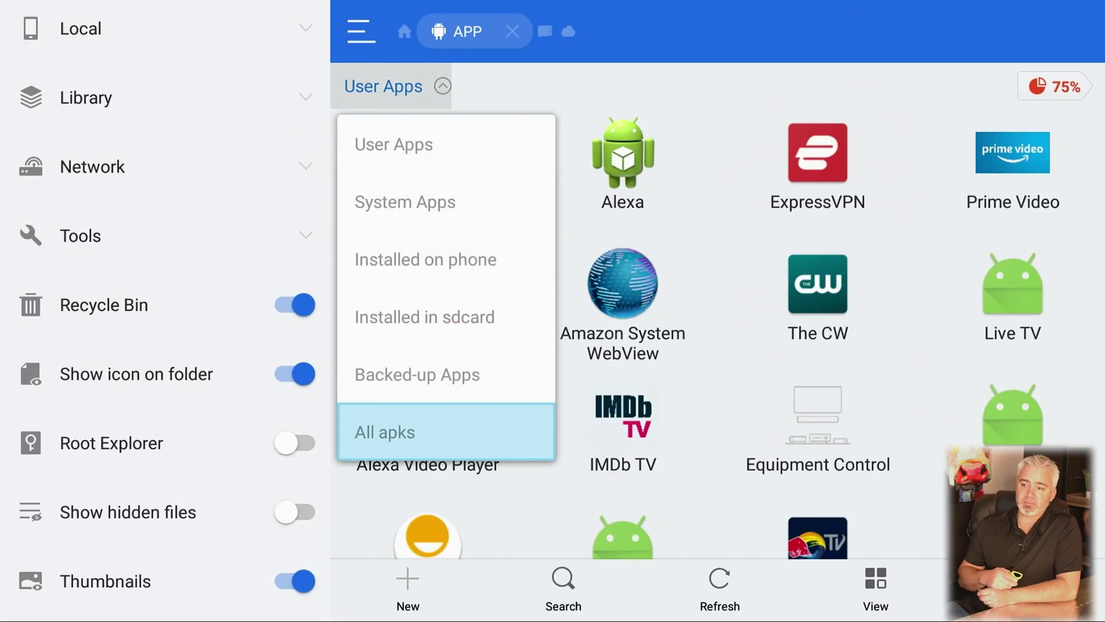
key(Return)
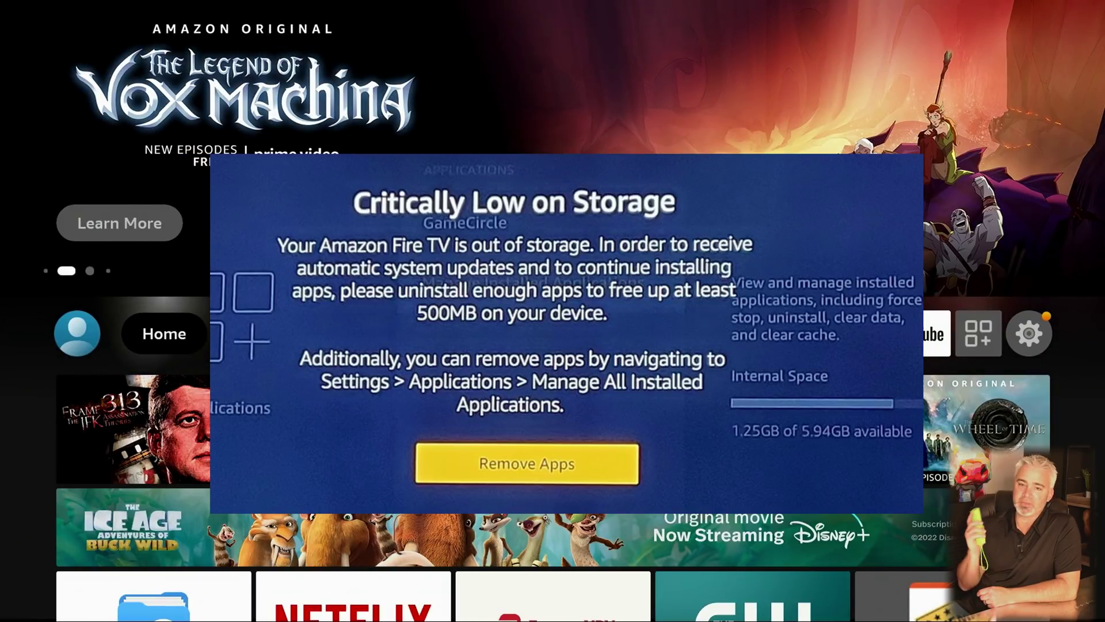
From the Home quick settings, go to Settings and then My Fire TV
key(Home)
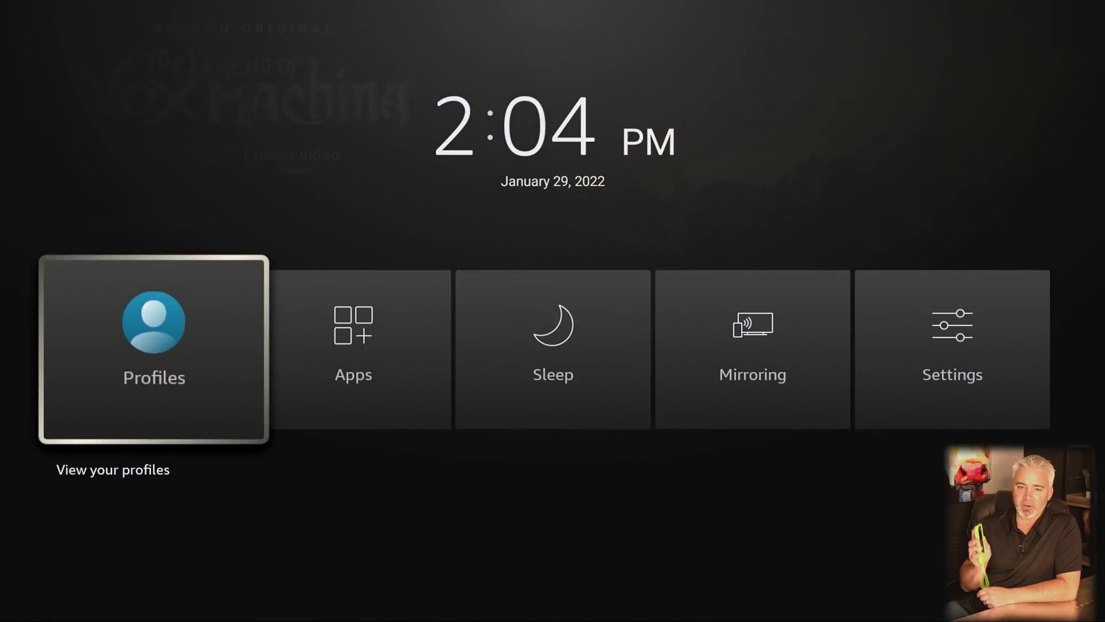
key(Right)
key(Right)
key(Right)
key(Right)
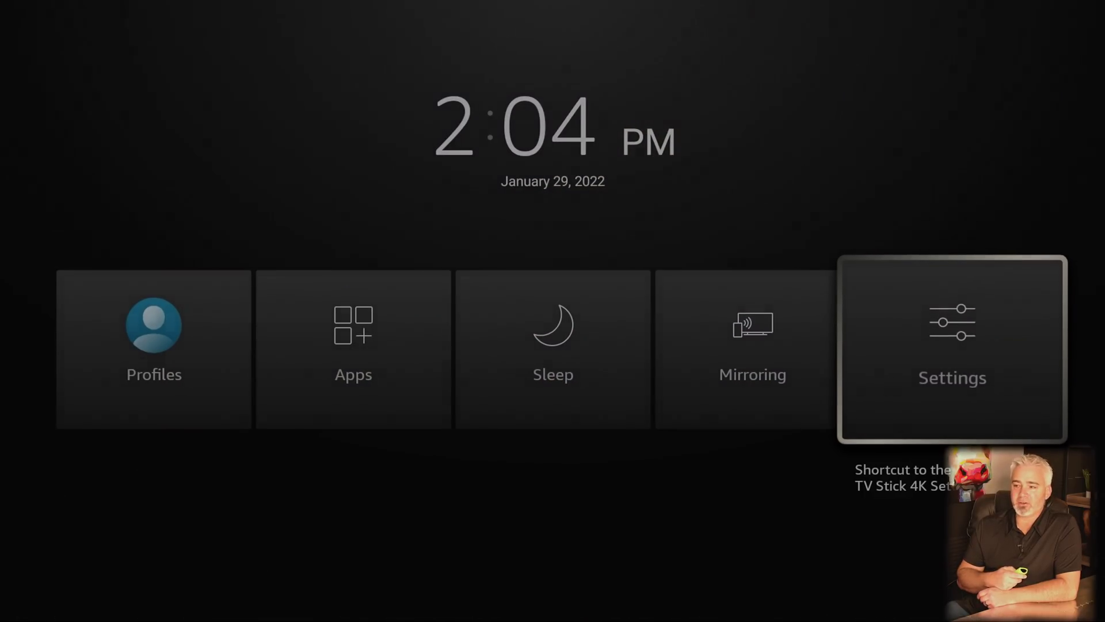
key(Return)
key(Down)
key(Down)
key(Return)
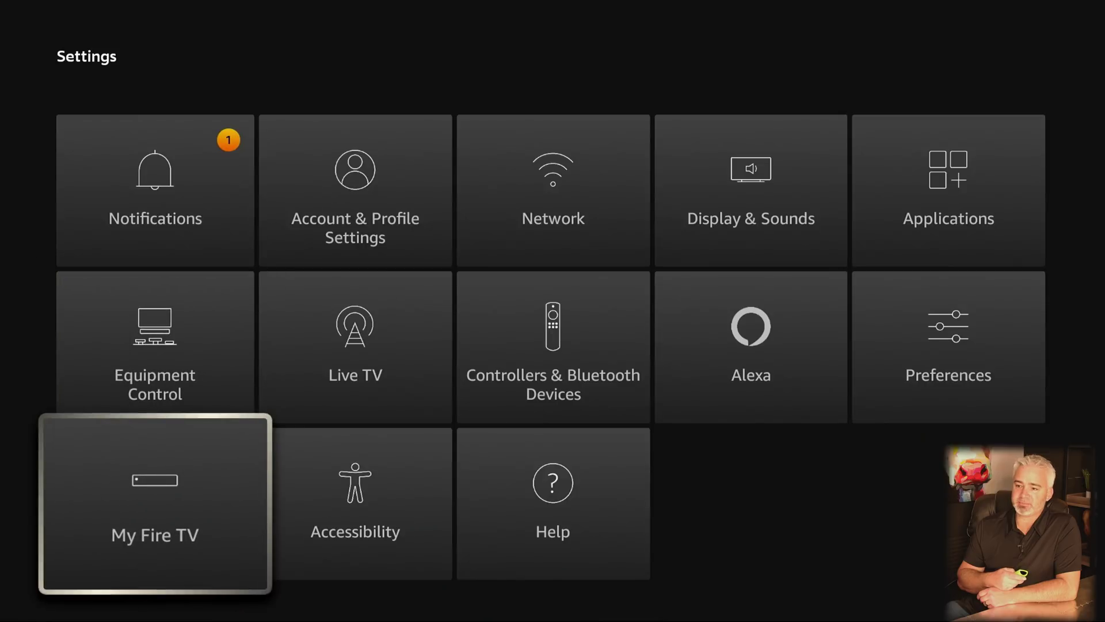
key(Down)
key(Down)
key(Down)
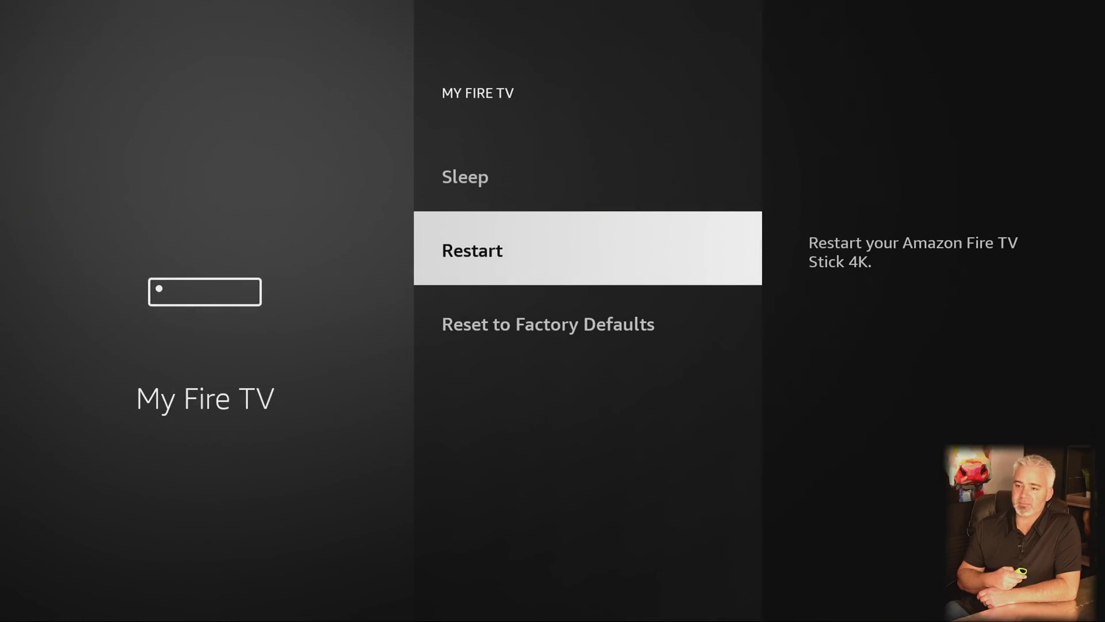